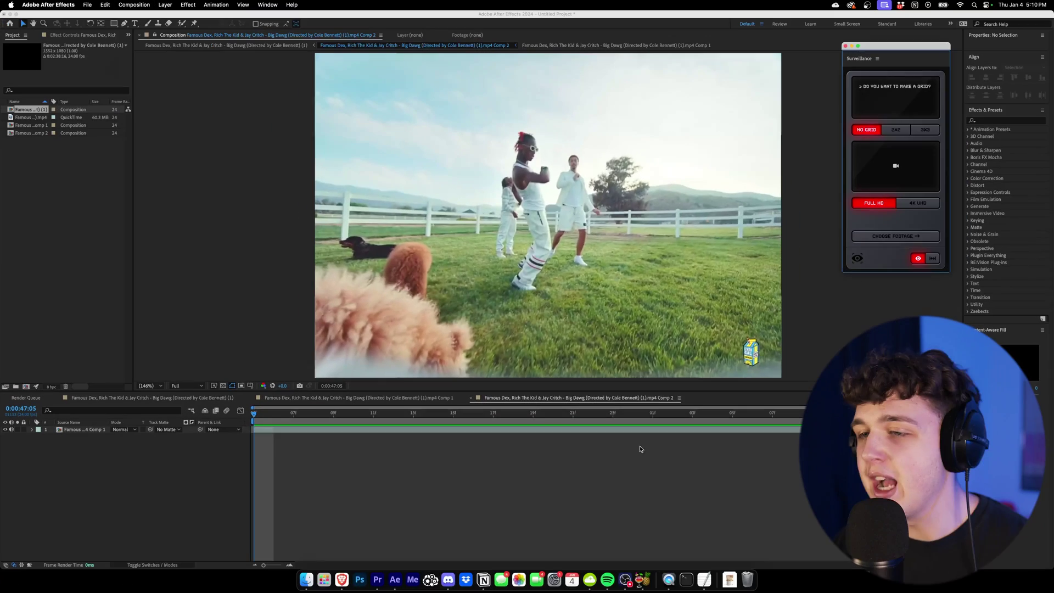
# Step: Run Track Camera on the footage layer and expand the 3D Camera Tracker's advanced settings
pyautogui.moveTo(282, 413); pyautogui.dragTo(599, 452)
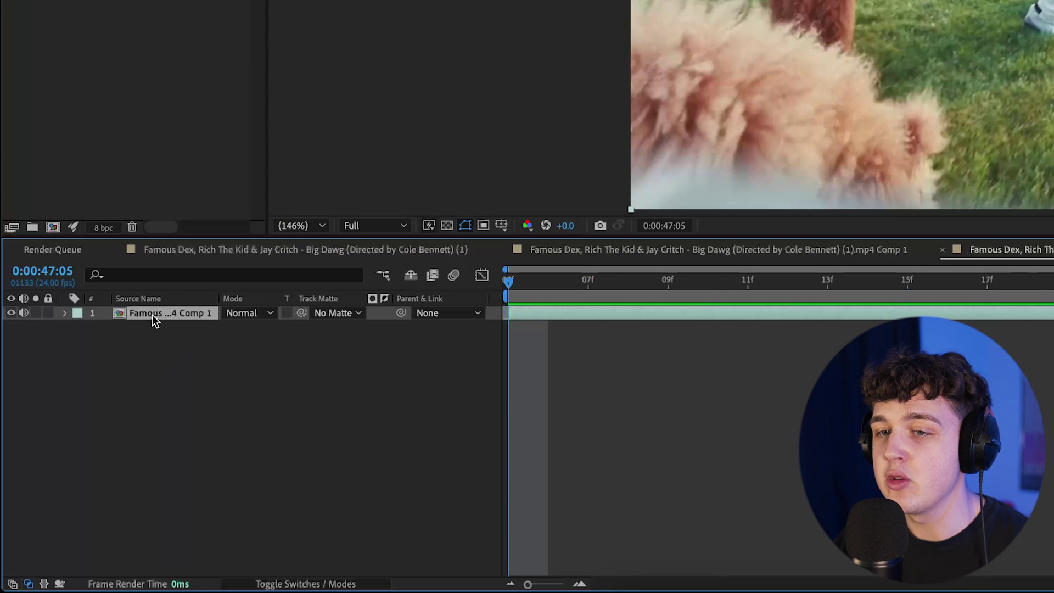
pyautogui.rightClick(153, 320)
pyautogui.moveTo(174, 329)
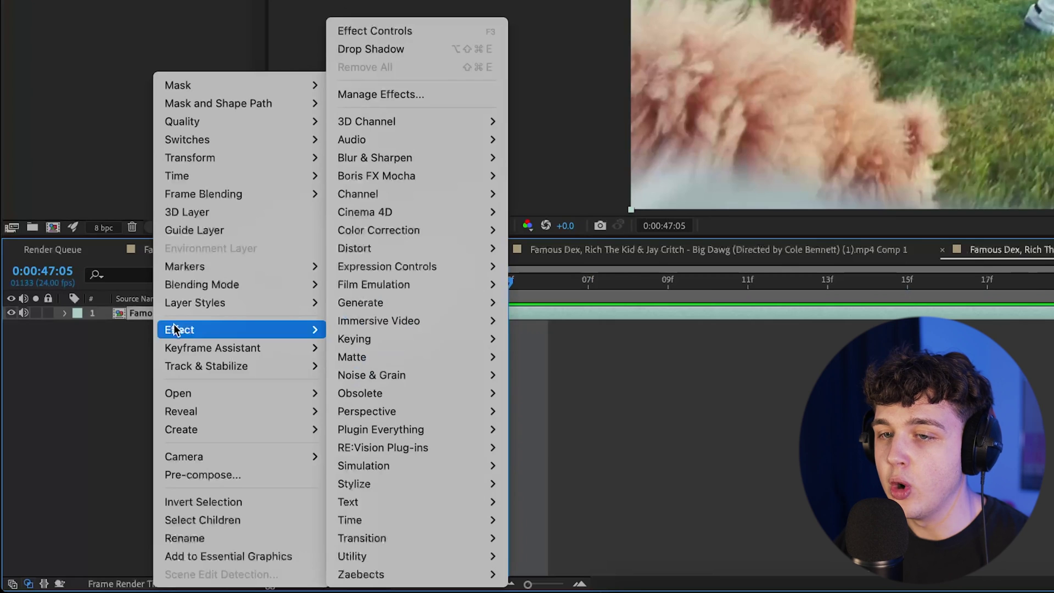
pyautogui.moveTo(200, 368)
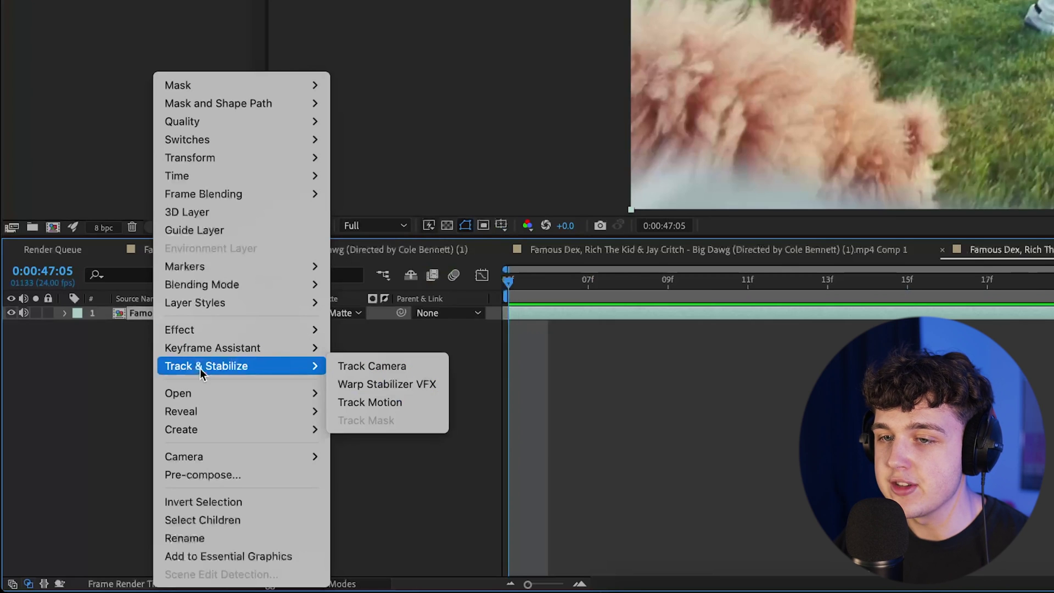
pyautogui.click(356, 371)
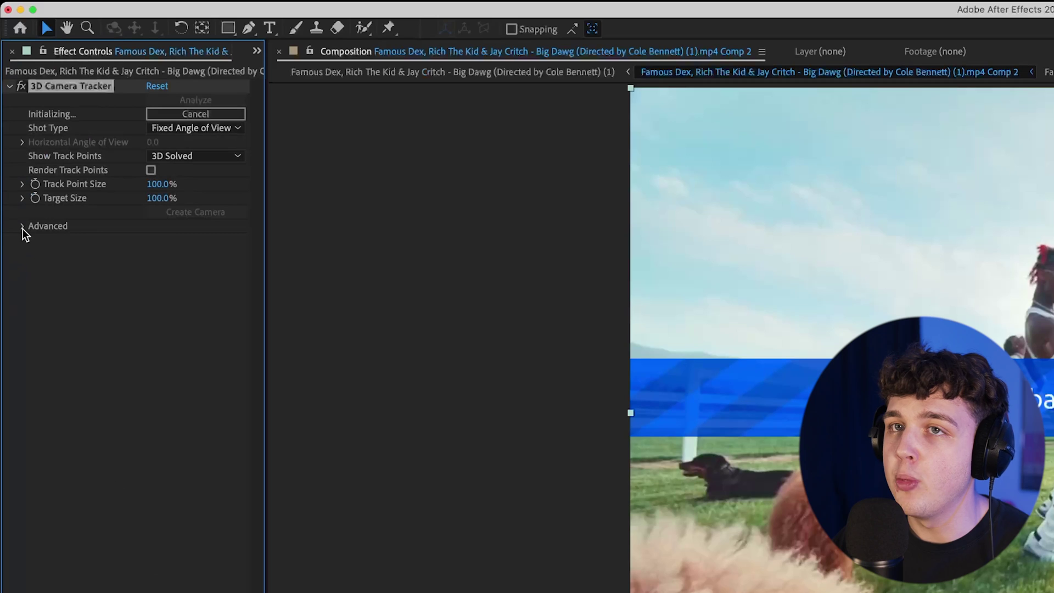
pyautogui.click(11, 123)
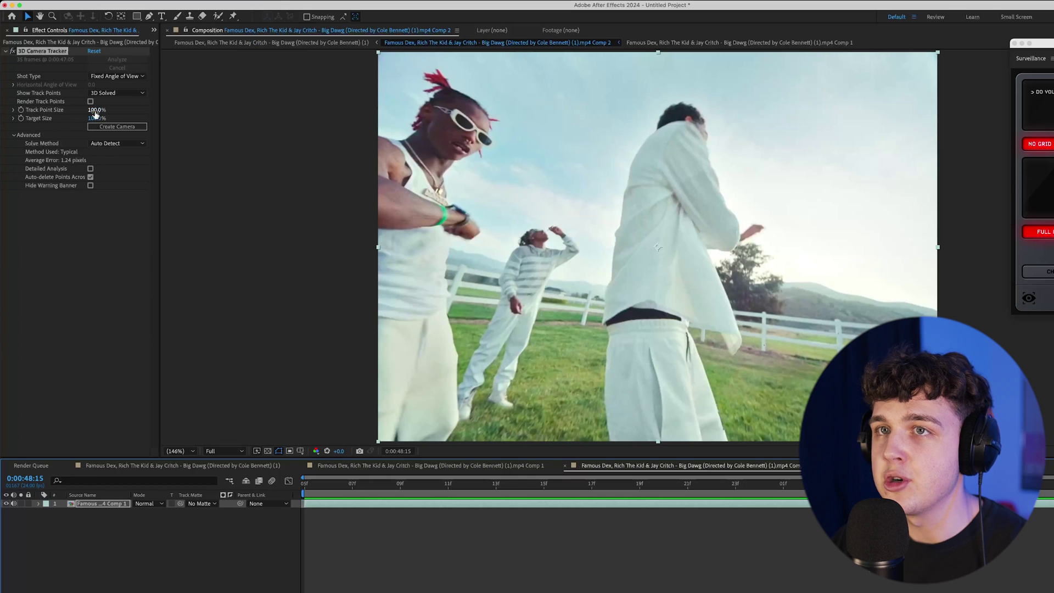
# Step: Enlarge the track points to 713% and inspect them at the start and end of the clip
pyautogui.moveTo(96, 113); pyautogui.dragTo(310, 110)
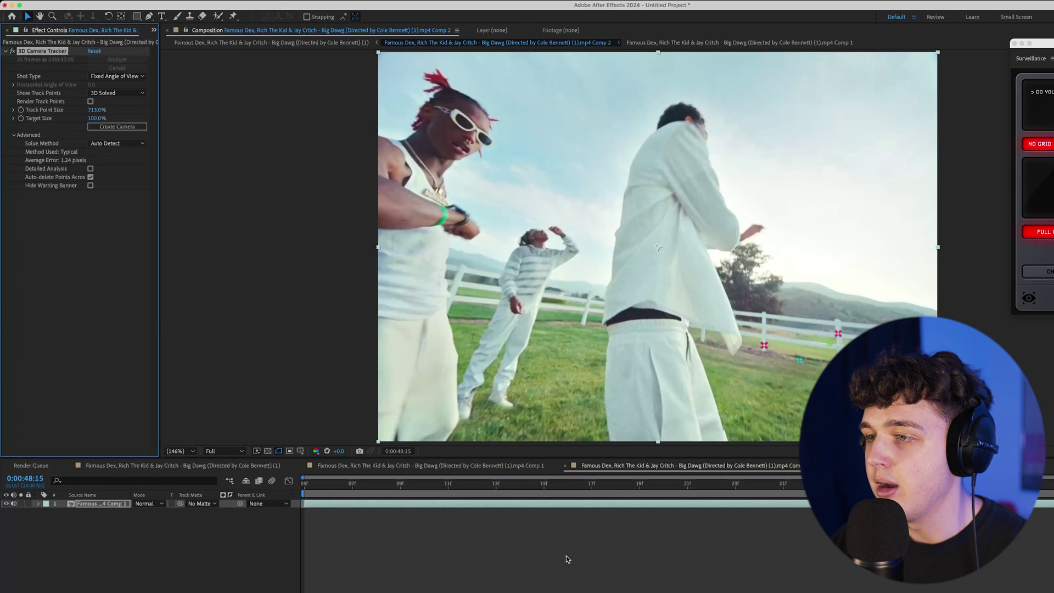
pyautogui.press('Home')
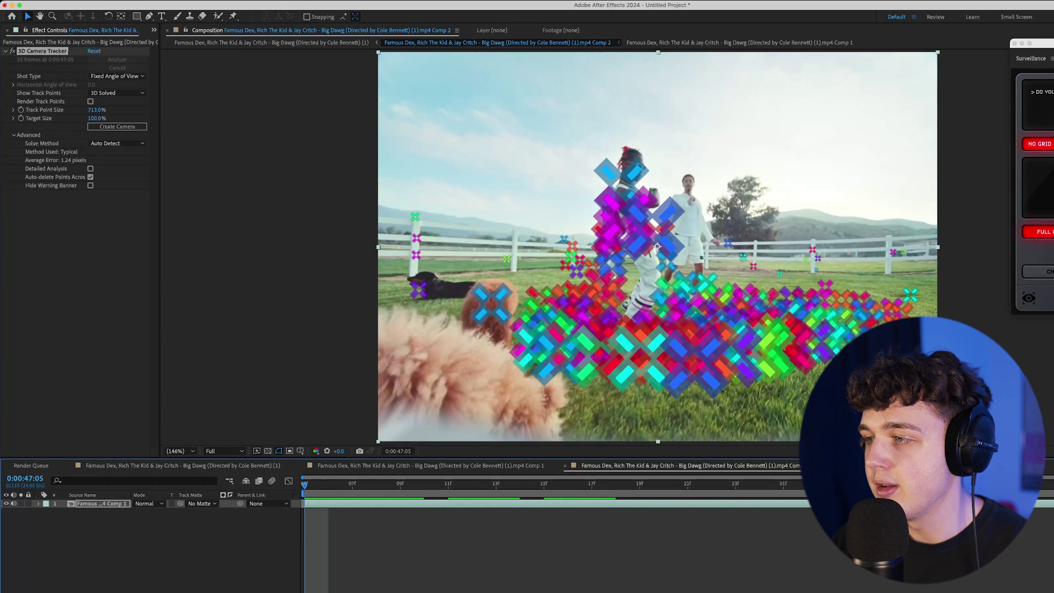
pyautogui.press('End')
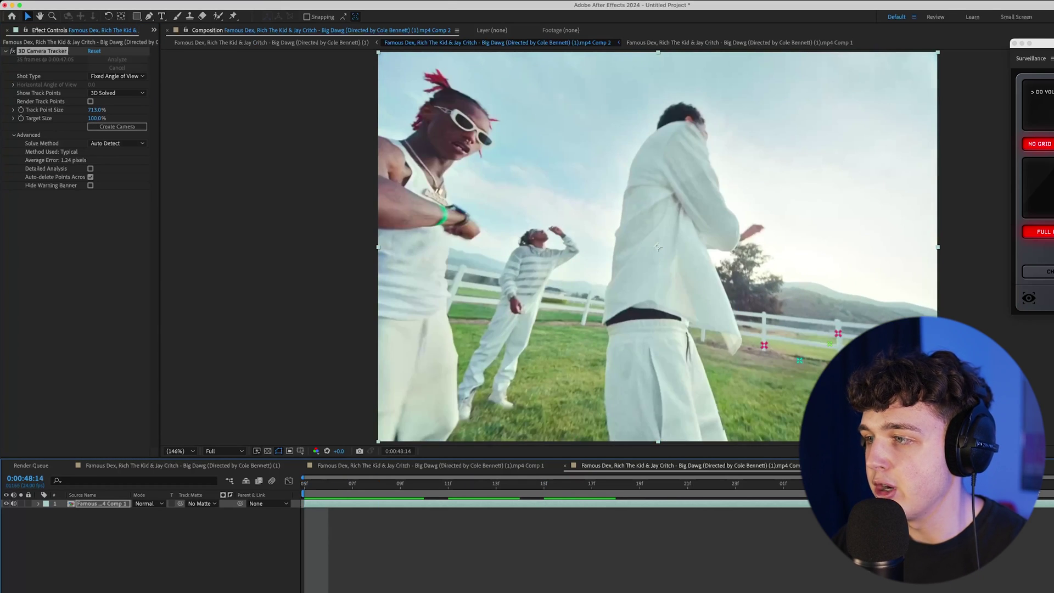
pyautogui.press('Home')
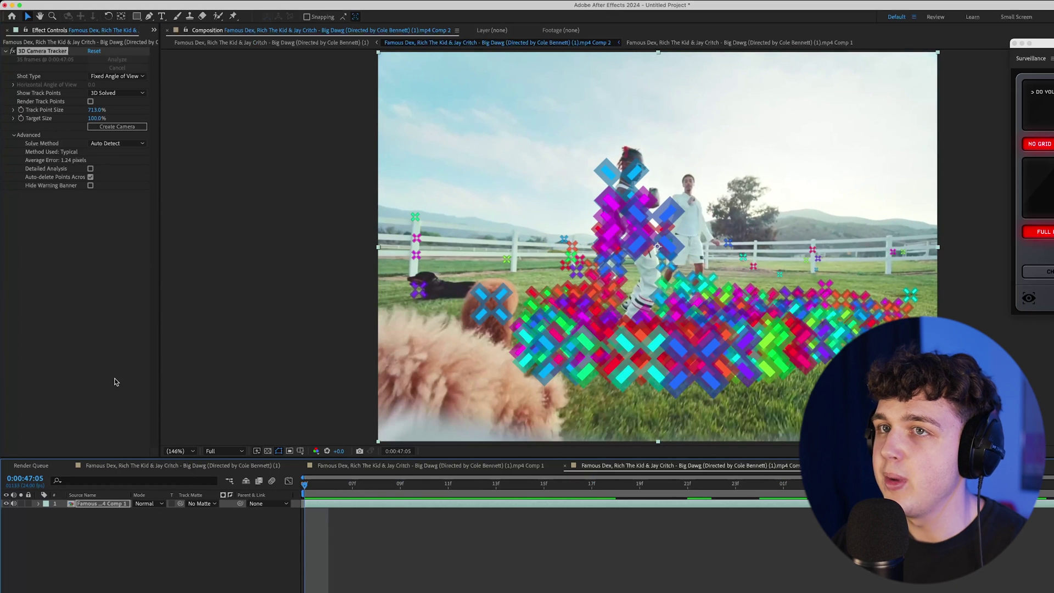
# Step: Set the track point size to 100% and enable Detailed Analysis for the camera solve
pyautogui.click(95, 110)
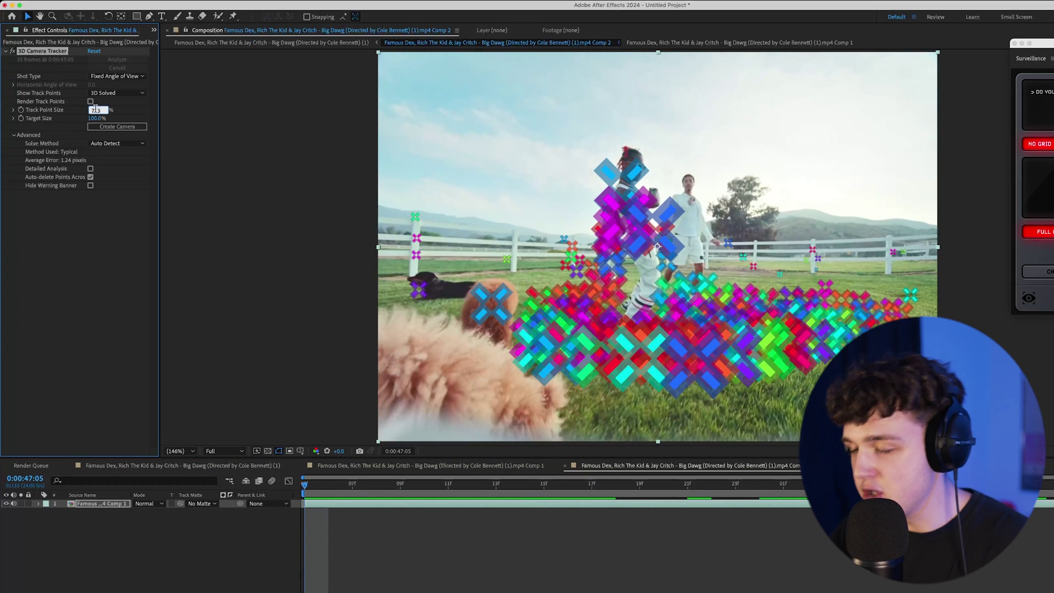
pyautogui.write('100')
pyautogui.press('Return')
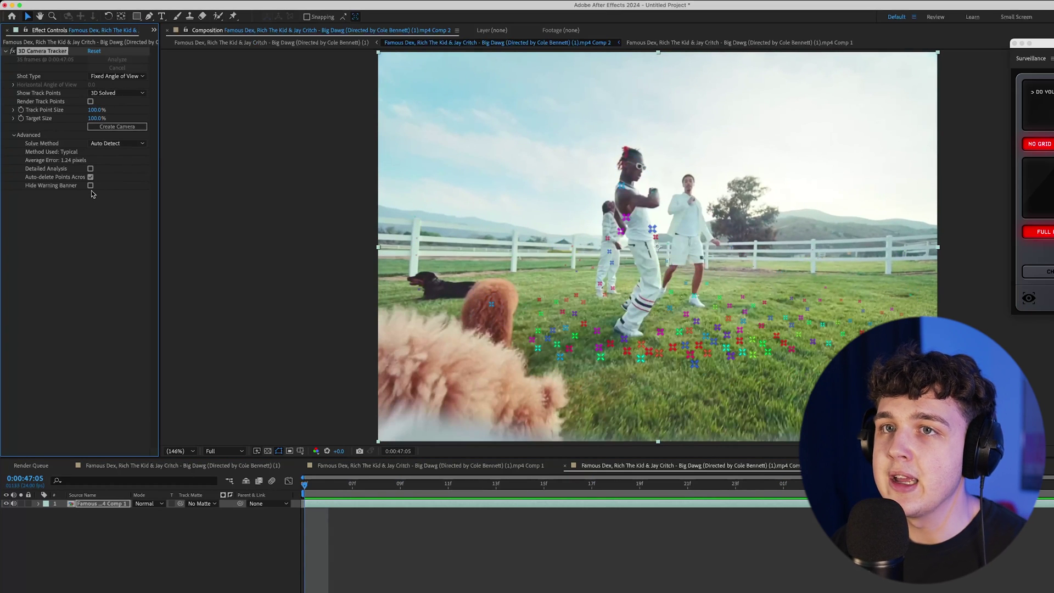
pyautogui.click(91, 169)
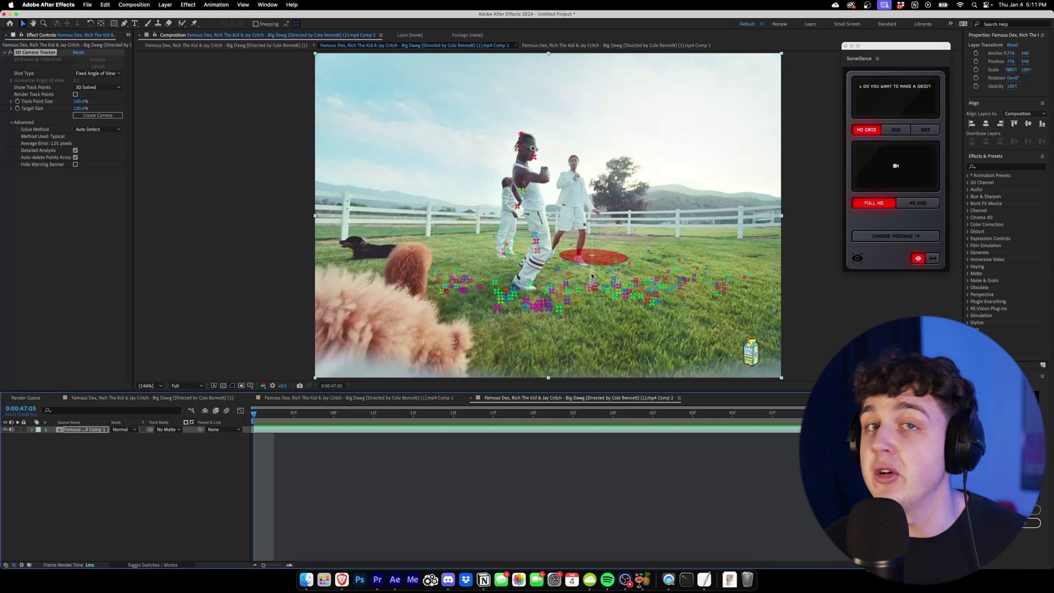
# Step: Create a green solid with the default settings above the footage and make it a 3D layer
pyautogui.rightClick(97, 455)
pyautogui.moveTo(105, 461)
pyautogui.click(236, 486)
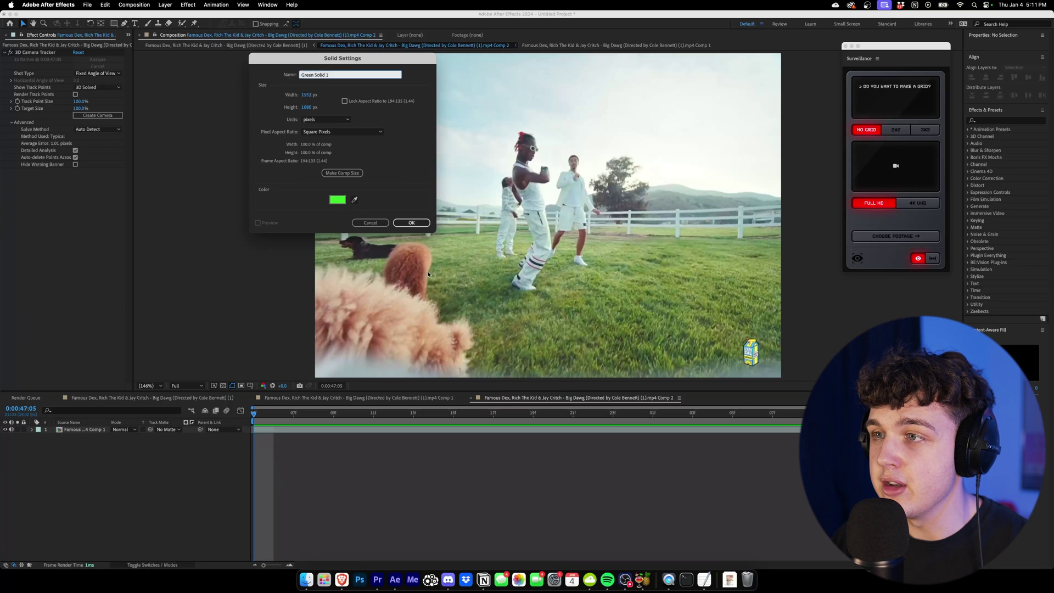
pyautogui.press('Return')
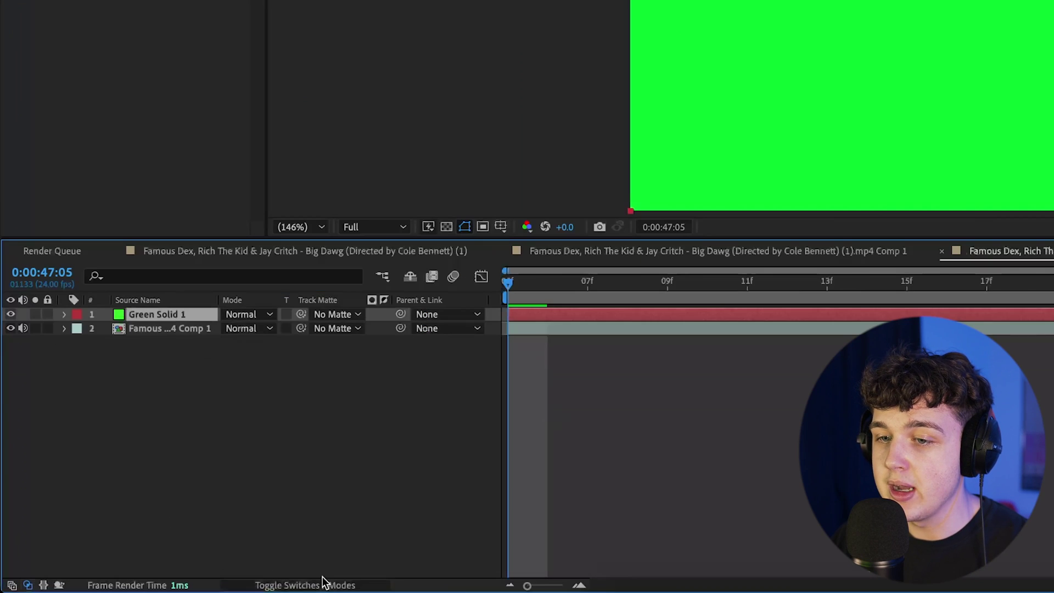
pyautogui.click(323, 584)
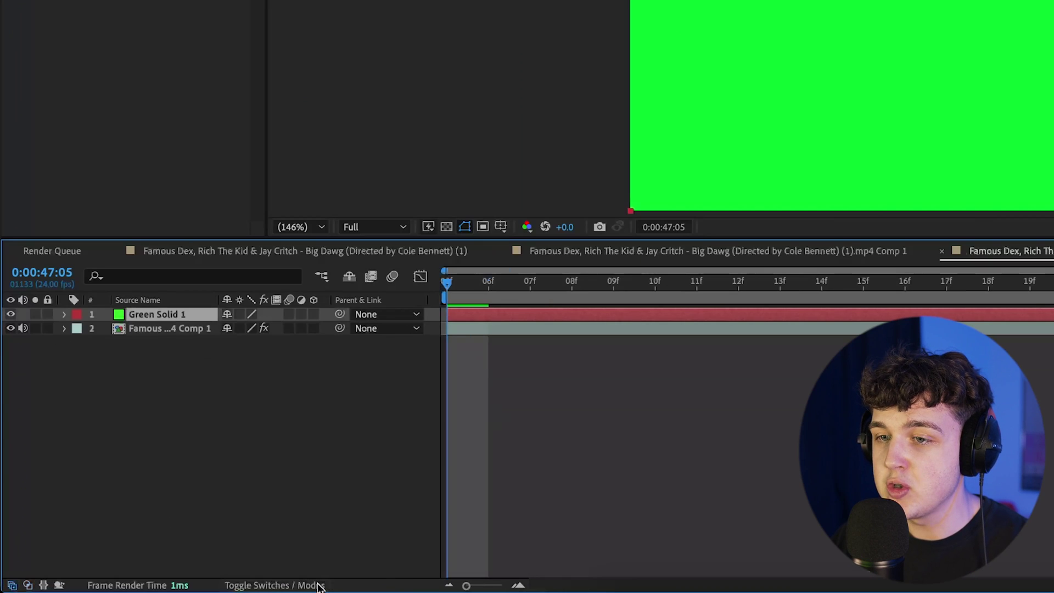
pyautogui.click(313, 315)
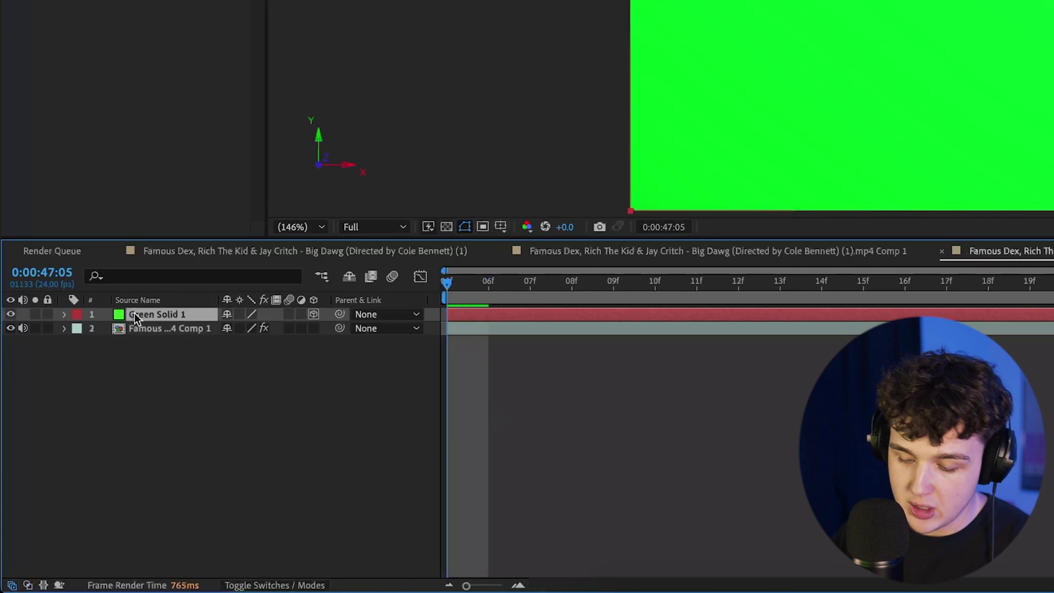
# Step: Scale the green solid to 41% and play a short preview of it over the footage
pyautogui.press('s')
pyautogui.moveTo(246, 331); pyautogui.dragTo(195, 332)
pyautogui.press('space')
pyautogui.press('space')
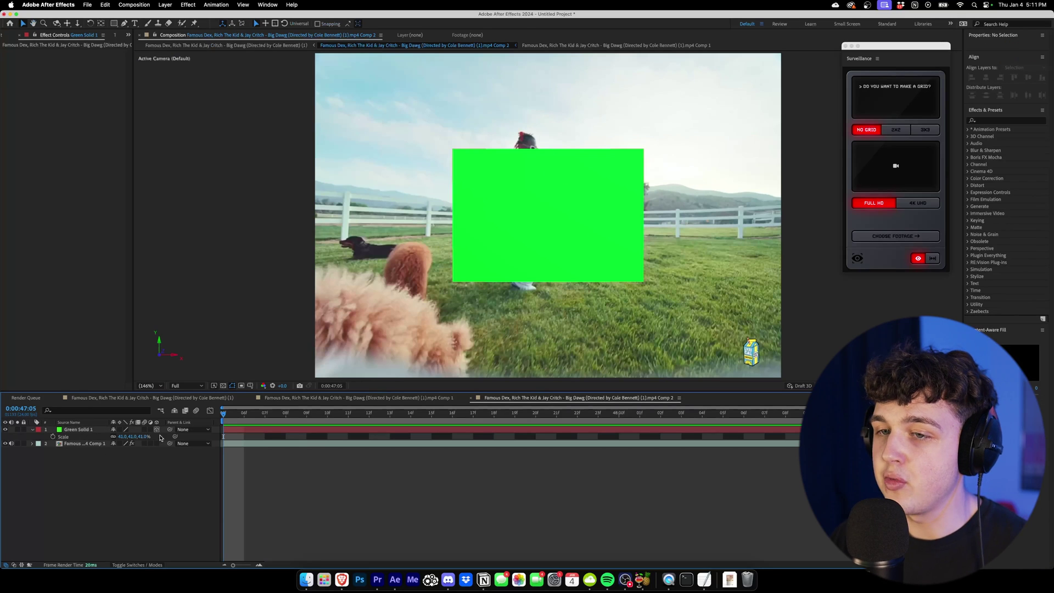
# Step: Create a camera from the footage layer's 3D Camera Tracker and play back how the green solid follows the shot
pyautogui.click(92, 445)
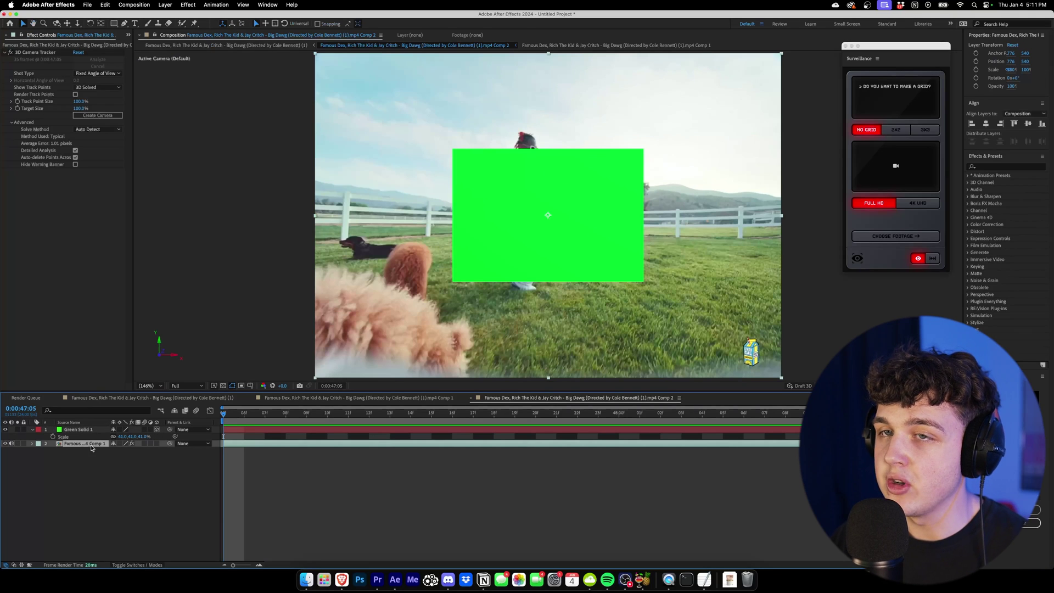
pyautogui.click(116, 116)
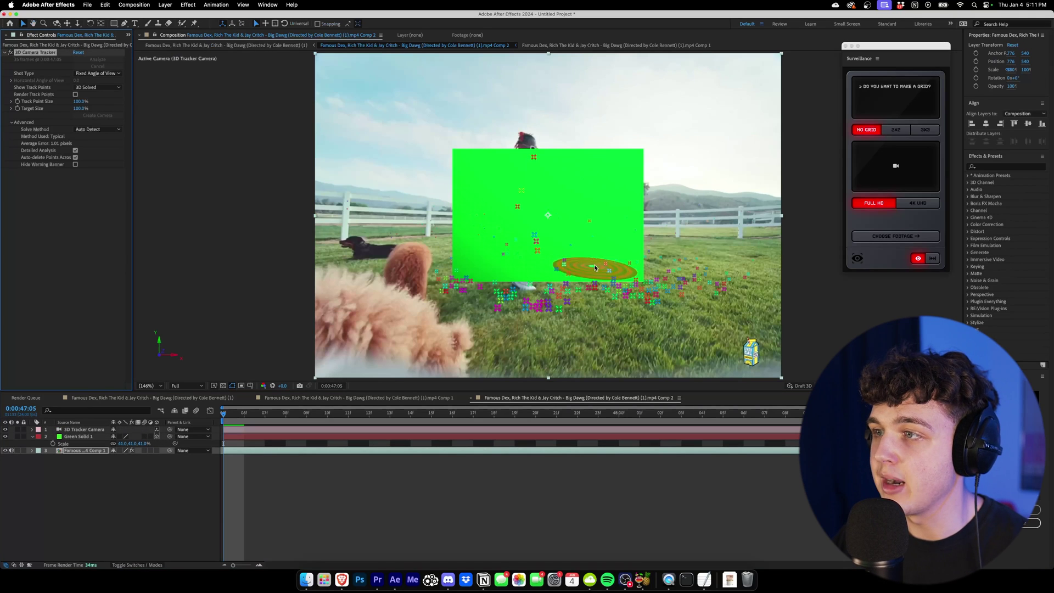
pyautogui.click(255, 419)
pyautogui.press('space')
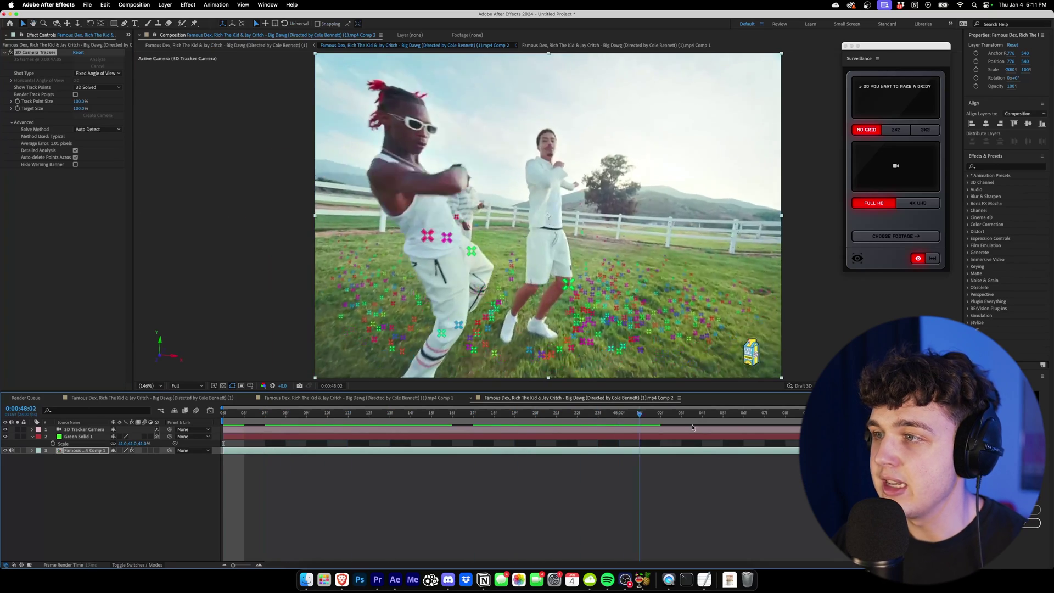
pyautogui.press('space')
pyautogui.press('space')
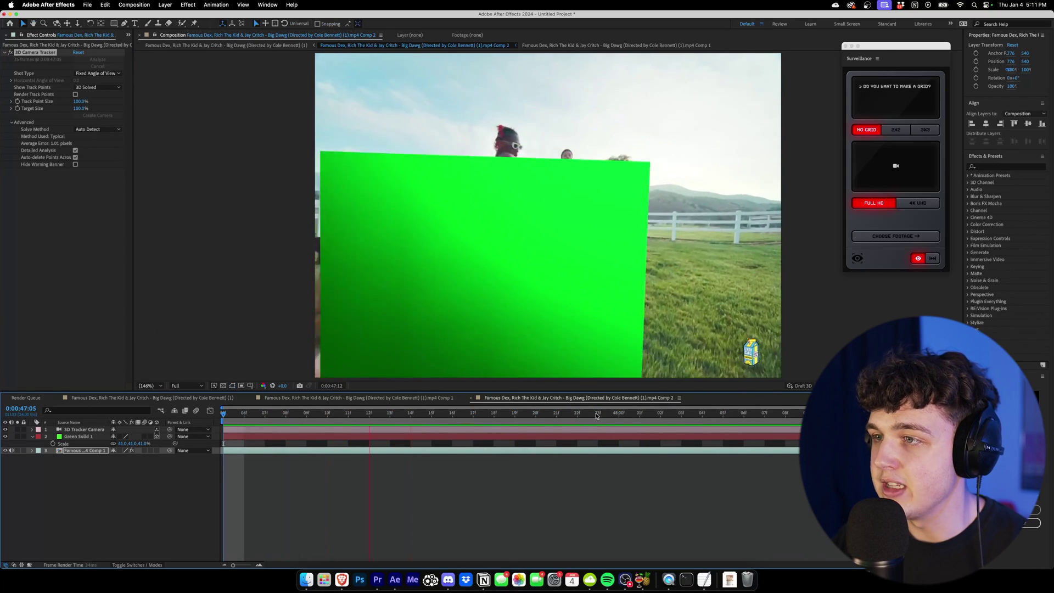
pyautogui.press('space')
pyautogui.moveTo(469, 417); pyautogui.dragTo(443, 423)
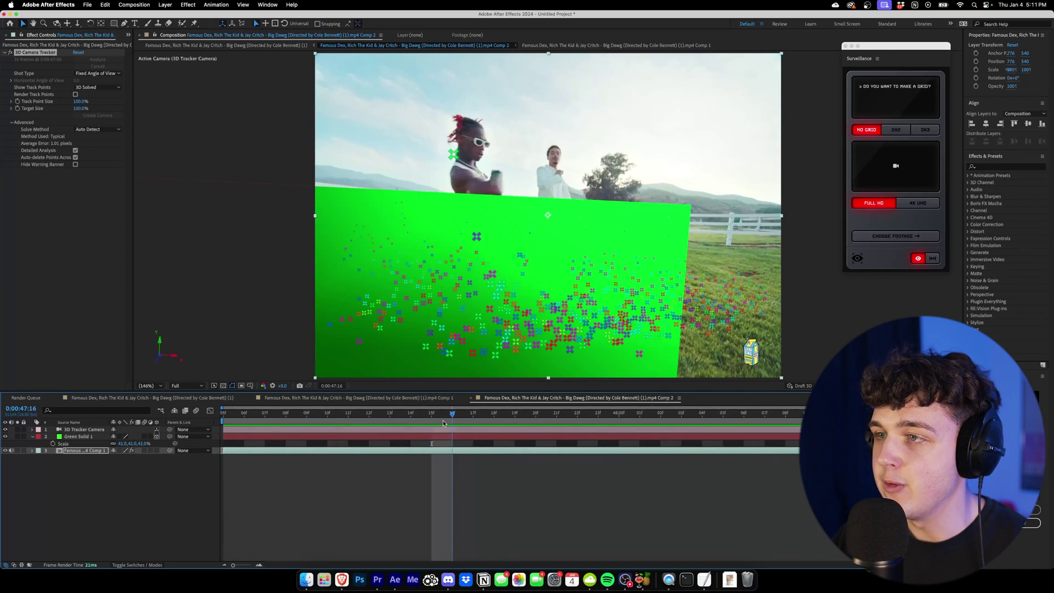
# Step: Push the green solid back in depth to a Z position of about 1098 and preview the tracking
pyautogui.click(32, 436)
pyautogui.click(32, 436)
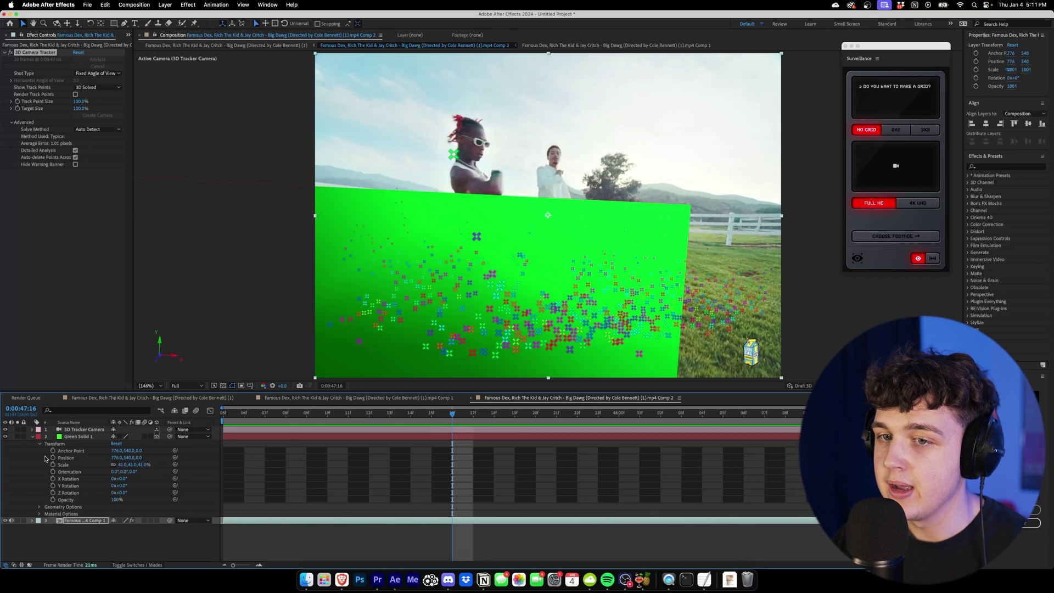
pyautogui.moveTo(142, 459); pyautogui.dragTo(598, 469)
pyautogui.press('space')
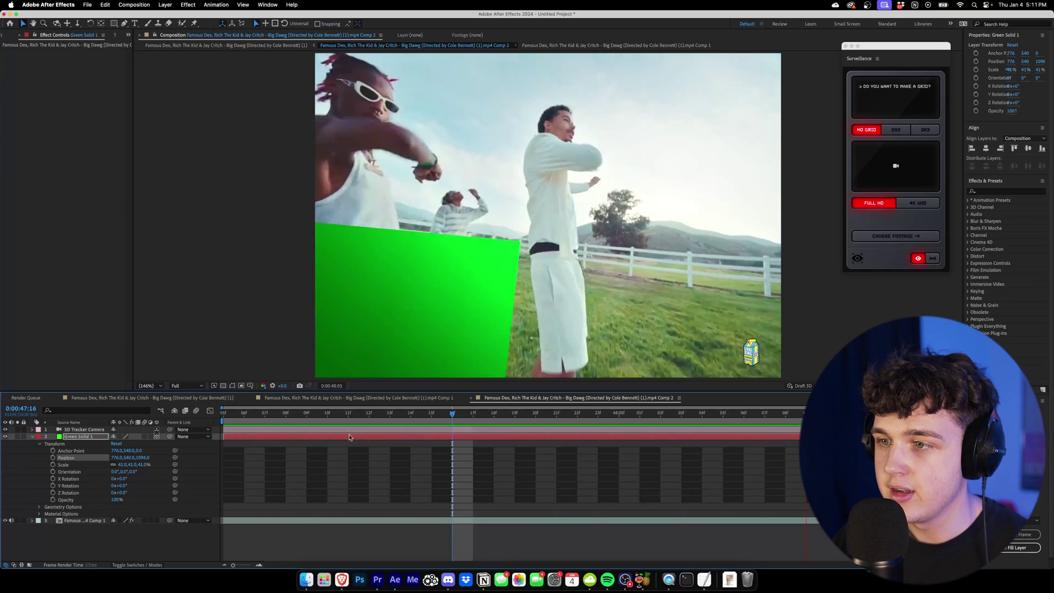
pyautogui.press('space')
pyautogui.moveTo(309, 417); pyautogui.dragTo(223, 421)
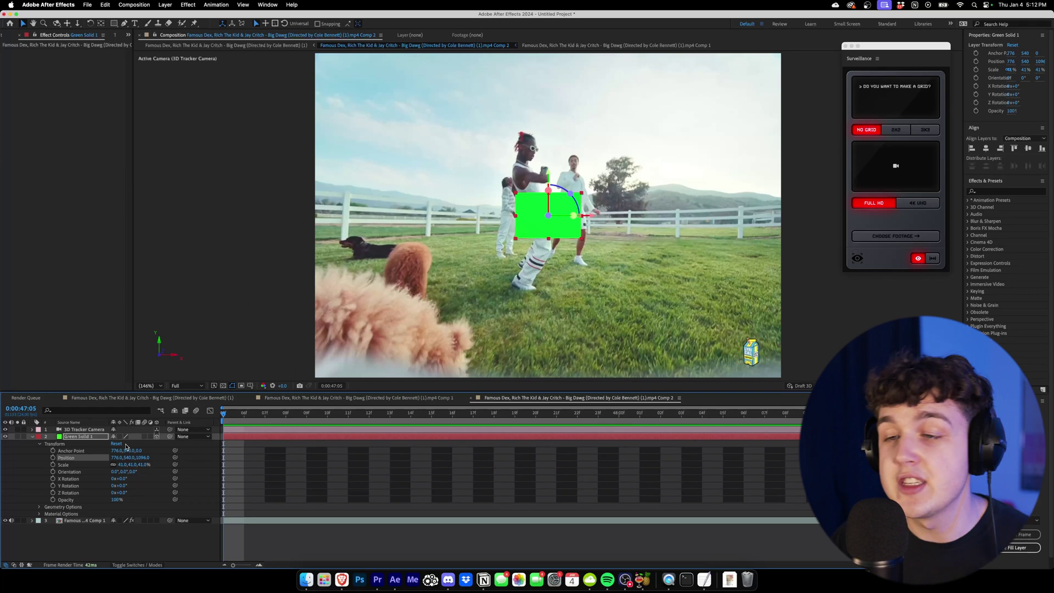
# Step: Undo the tracker camera and green solid, and delete the 3D Camera Tracker effect from the footage layer
pyautogui.click(72, 439)
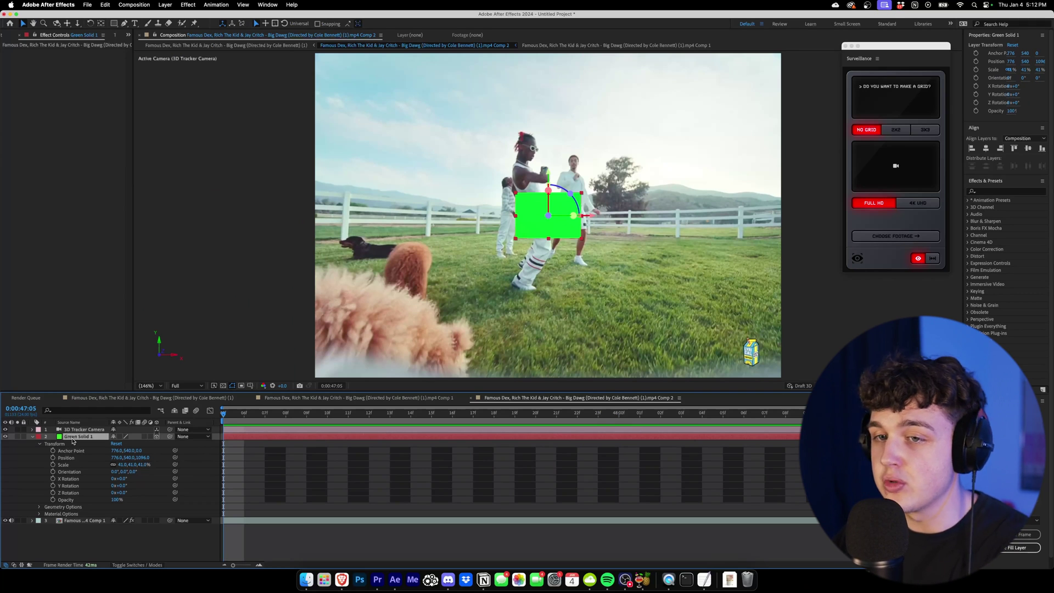
pyautogui.press('super+z')
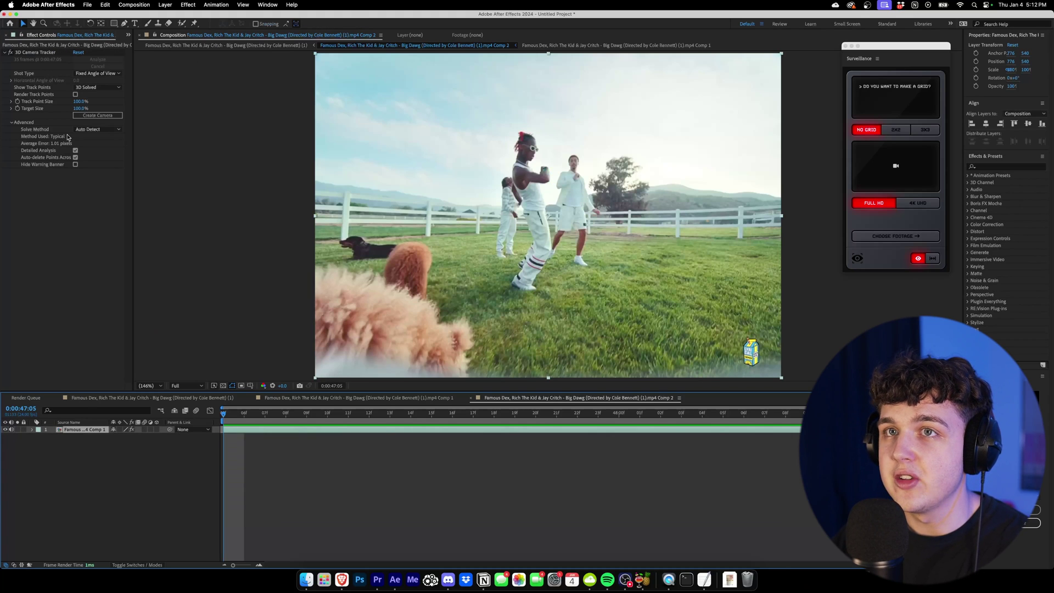
pyautogui.click(36, 52)
pyautogui.press('Delete')
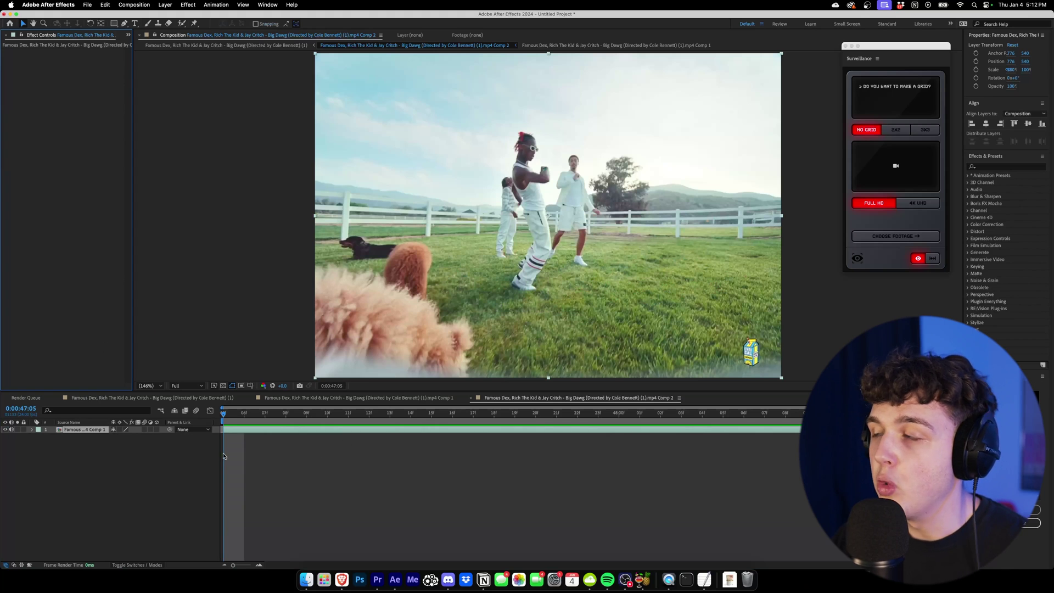
# Step: Apply Unsharp Mask to the footage layer with an amount of 241 and a radius of 7.4
pyautogui.click(984, 166)
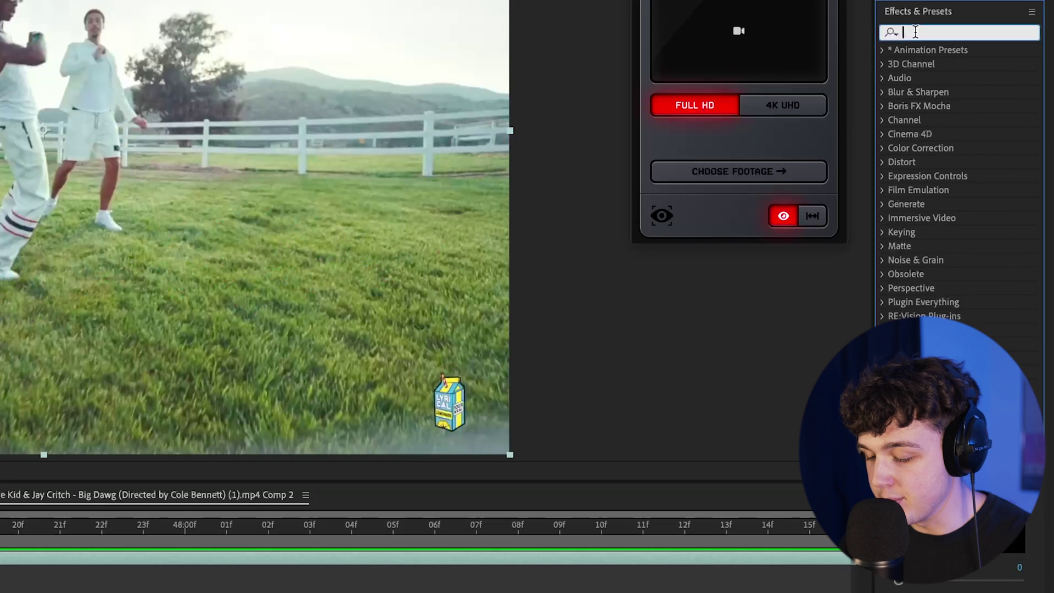
pyautogui.write('unsh')
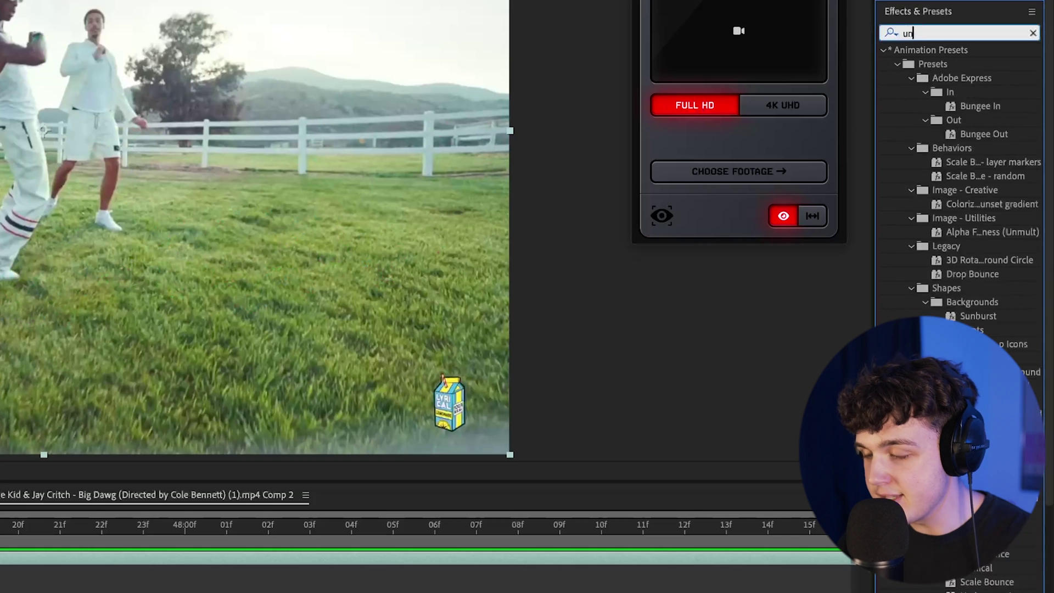
pyautogui.moveTo(936, 66); pyautogui.dragTo(129, 311)
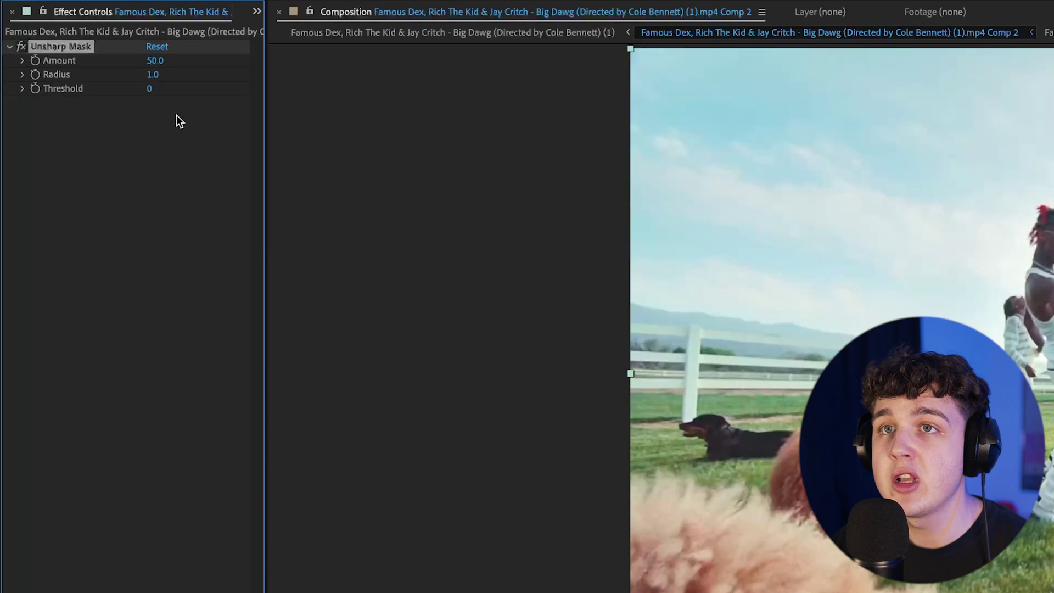
pyautogui.moveTo(154, 75); pyautogui.dragTo(317, 63)
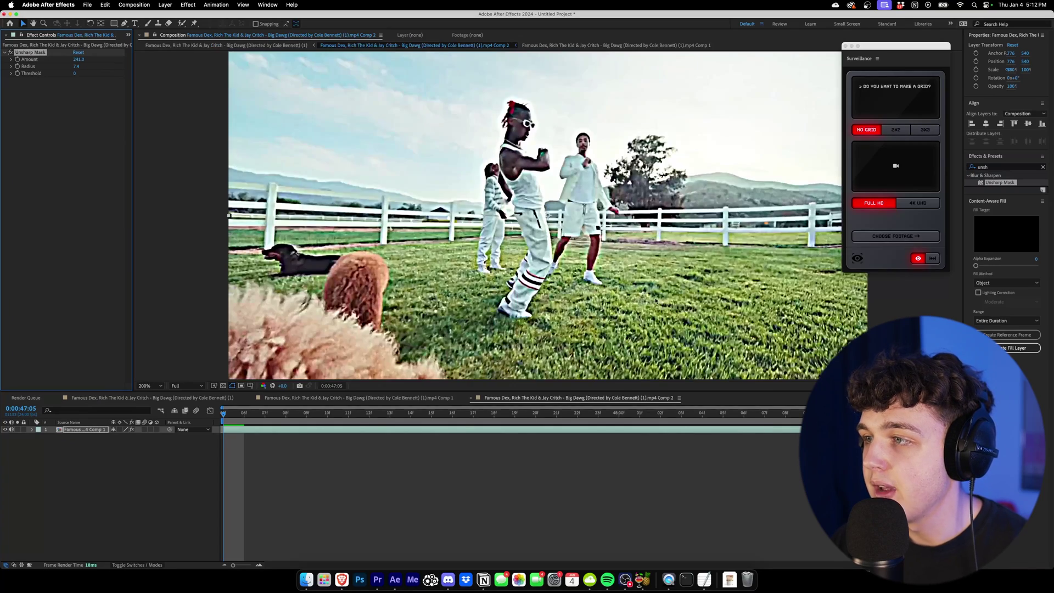
# Step: Compare the grass detail up close with the Unsharp Mask effect switched off and on
pyautogui.moveTo(655, 300); pyautogui.dragTo(588, 172)
pyautogui.scroll(1, 610, 218)
pyautogui.click(11, 52)
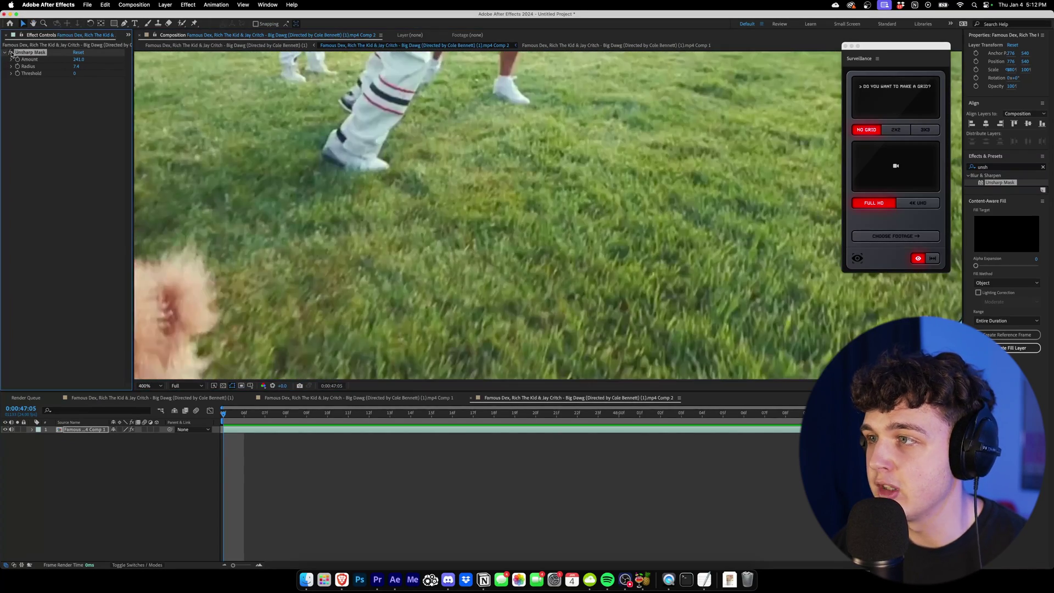
pyautogui.click(10, 52)
pyautogui.click(10, 53)
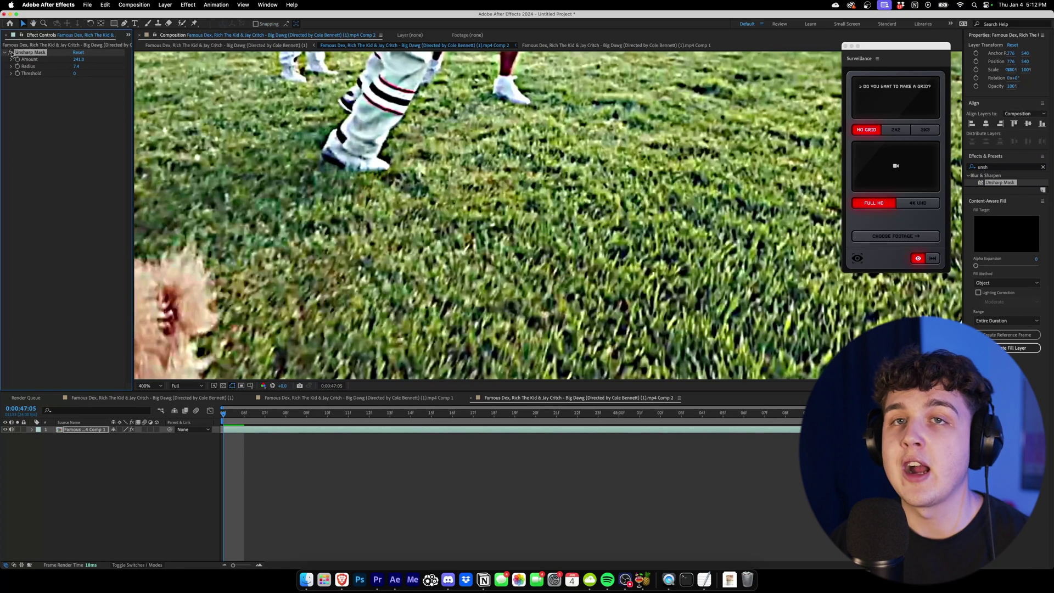
pyautogui.scroll(-2, 642, 228)
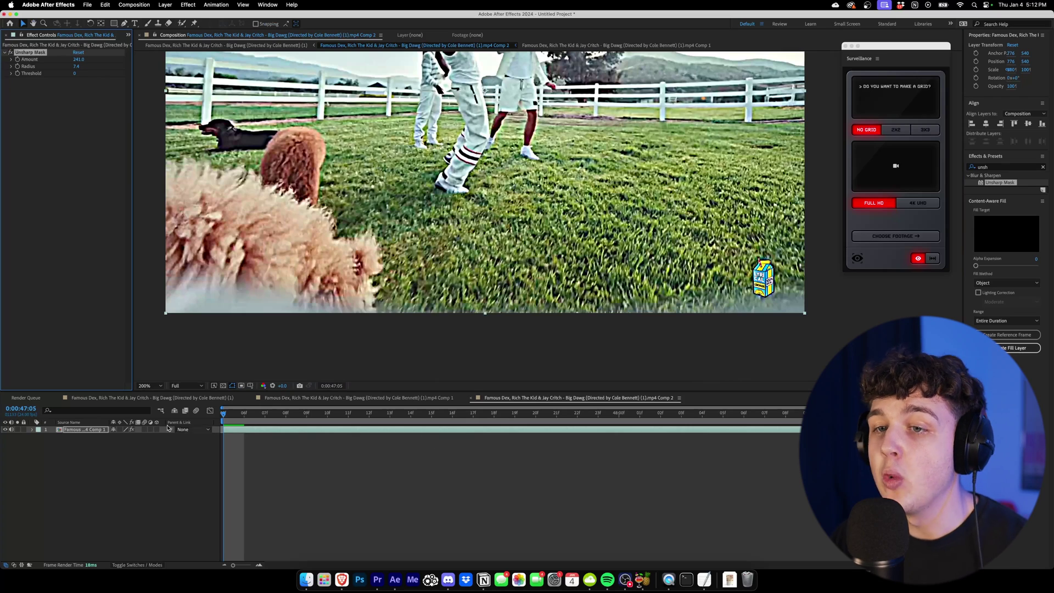
# Step: Duplicate the sharpened footage layer
pyautogui.click(92, 434)
pyautogui.press('super+d')
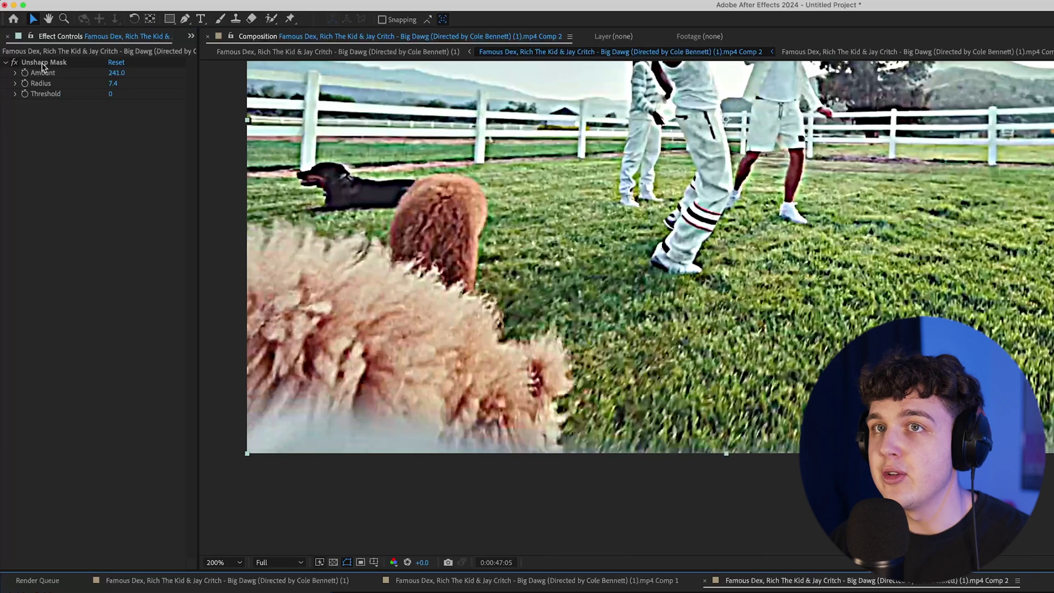
# Step: Delete Unsharp Mask from the hidden upper copy and raise the Unsharp Mask amount on the lower footage layer
pyautogui.click(36, 62)
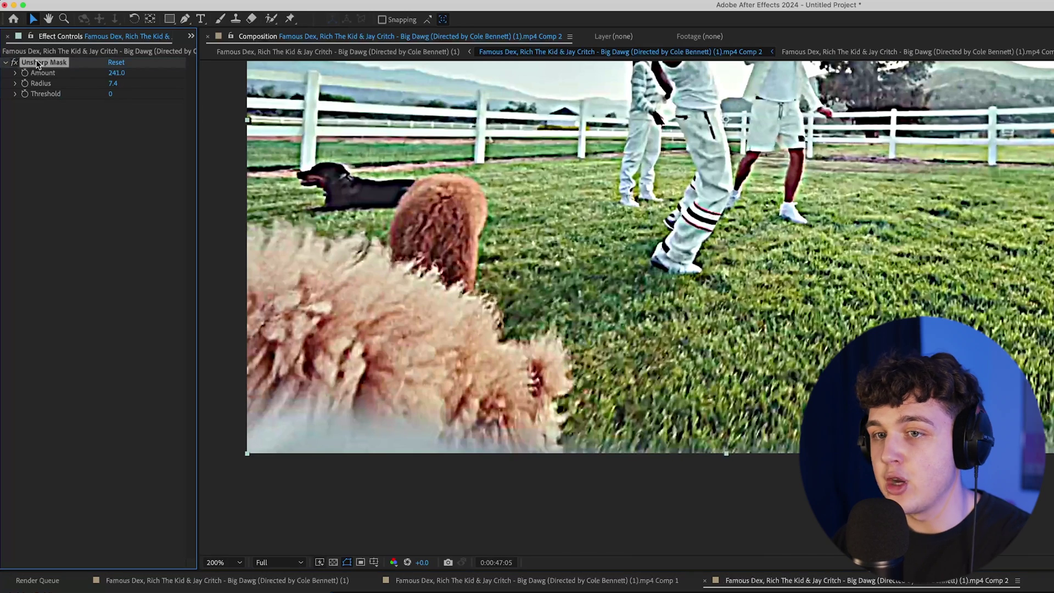
pyautogui.press('Delete')
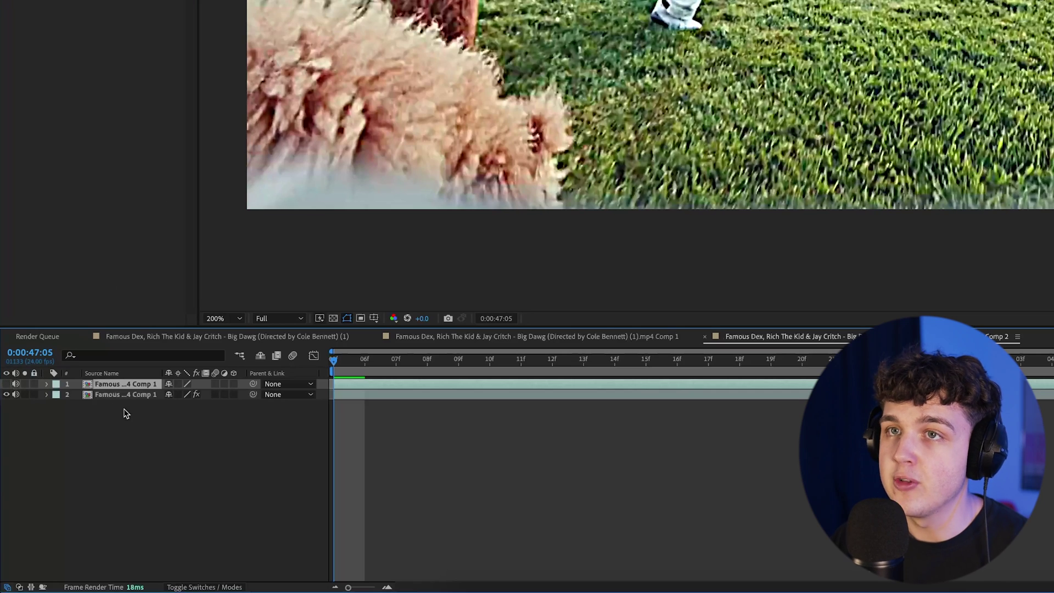
pyautogui.click(131, 396)
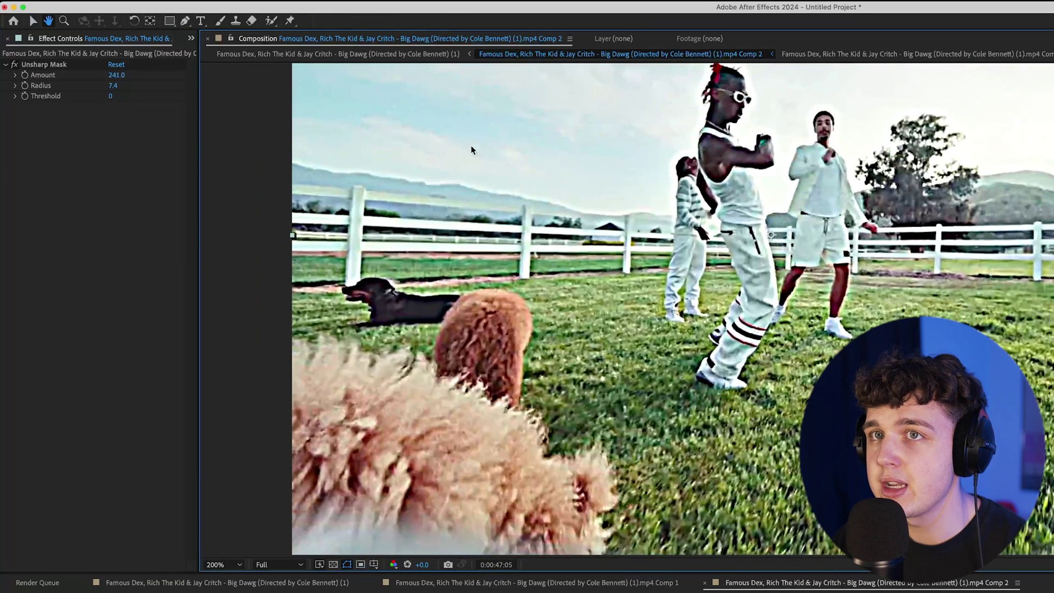
pyautogui.moveTo(116, 75); pyautogui.dragTo(143, 88)
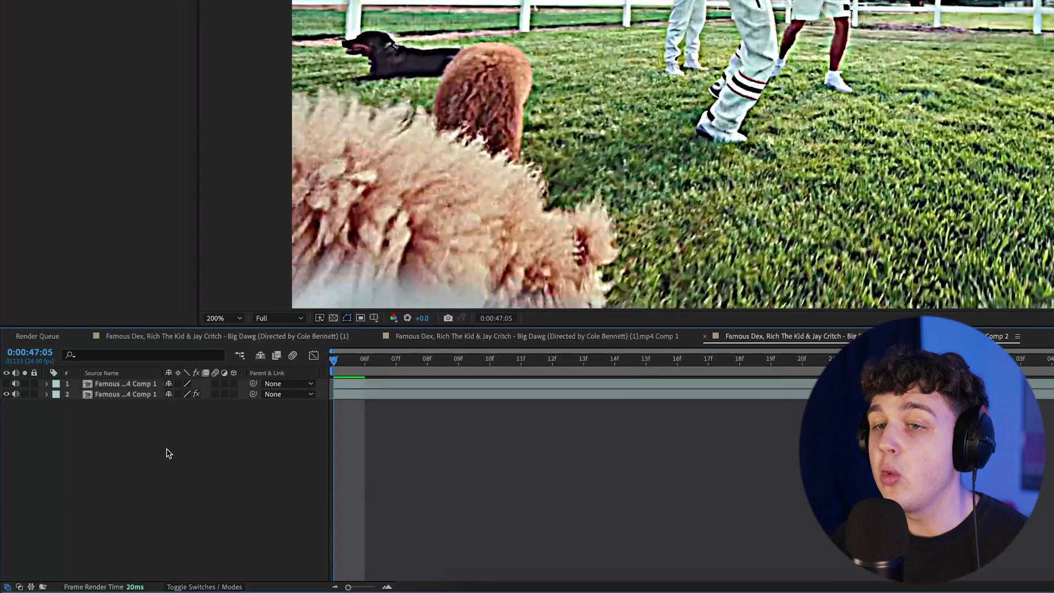
# Step: Pre-compose the lower sharpened layer, moving all attributes into the new composition and opening it
pyautogui.click(122, 394)
pyautogui.rightClick(107, 394)
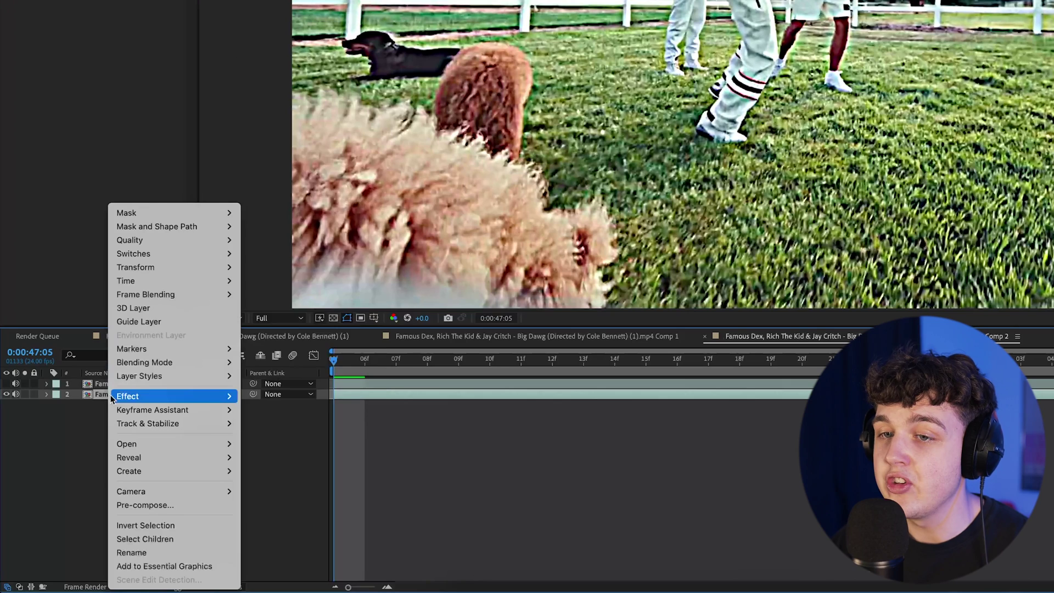
pyautogui.rightClick(146, 393)
pyautogui.click(196, 504)
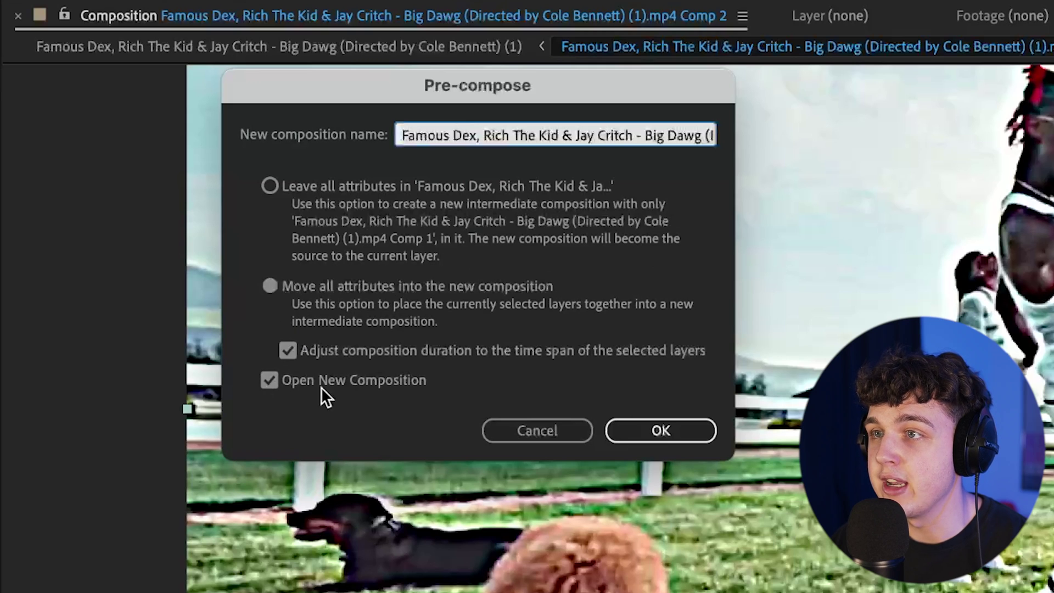
pyautogui.click(656, 429)
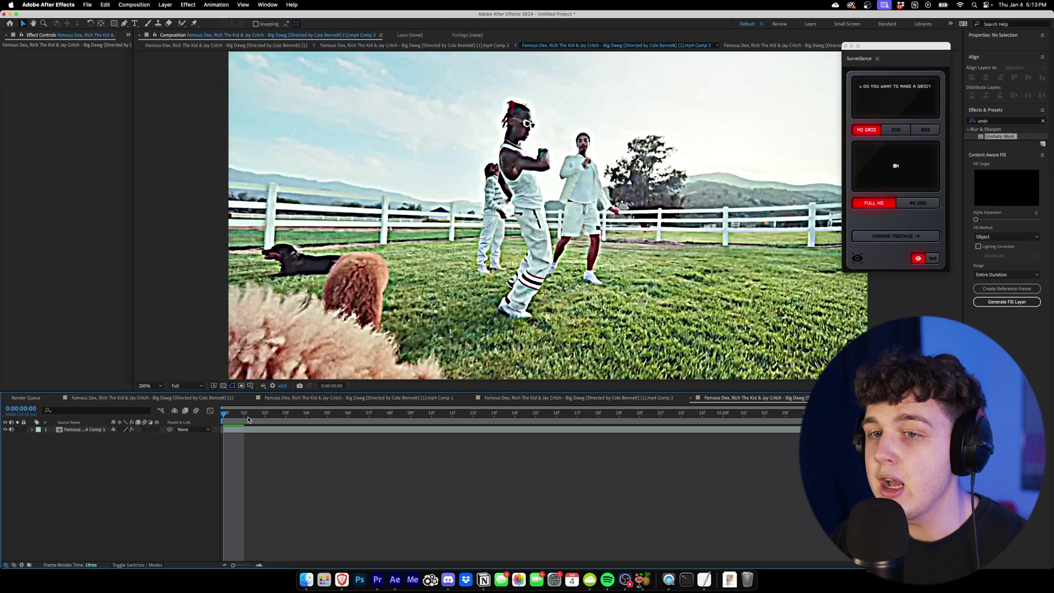
# Step: Return to Comp 2 and run Track Camera on the pre-composed sharpened layer
pyautogui.click(631, 399)
pyautogui.moveTo(265, 412)
pyautogui.mouseDown()
pyautogui.moveTo(305, 414)
pyautogui.moveTo(265, 414)
pyautogui.mouseUp()
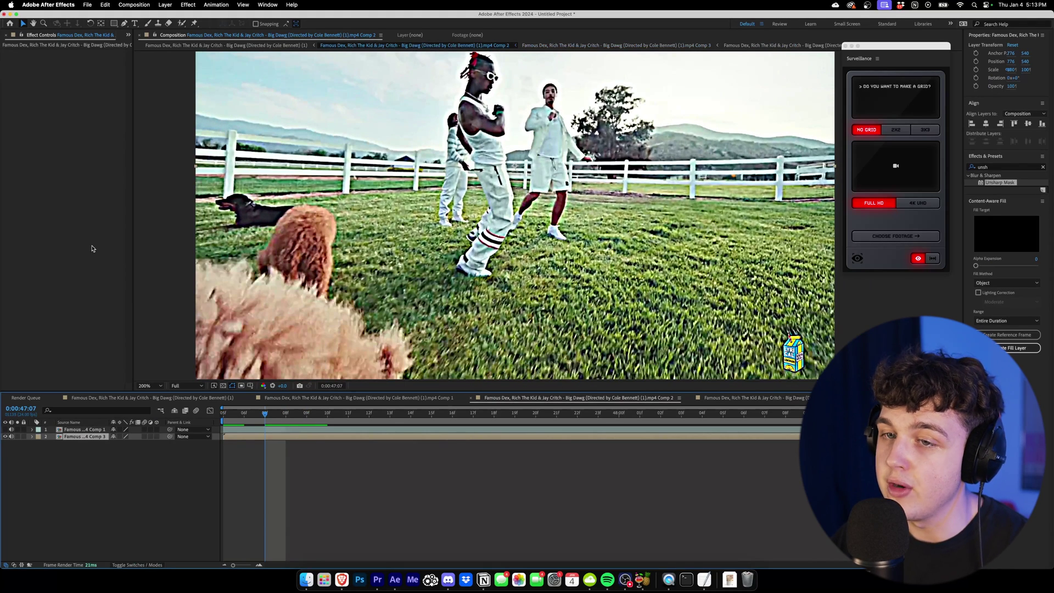
pyautogui.rightClick(77, 439)
pyautogui.moveTo(79, 437)
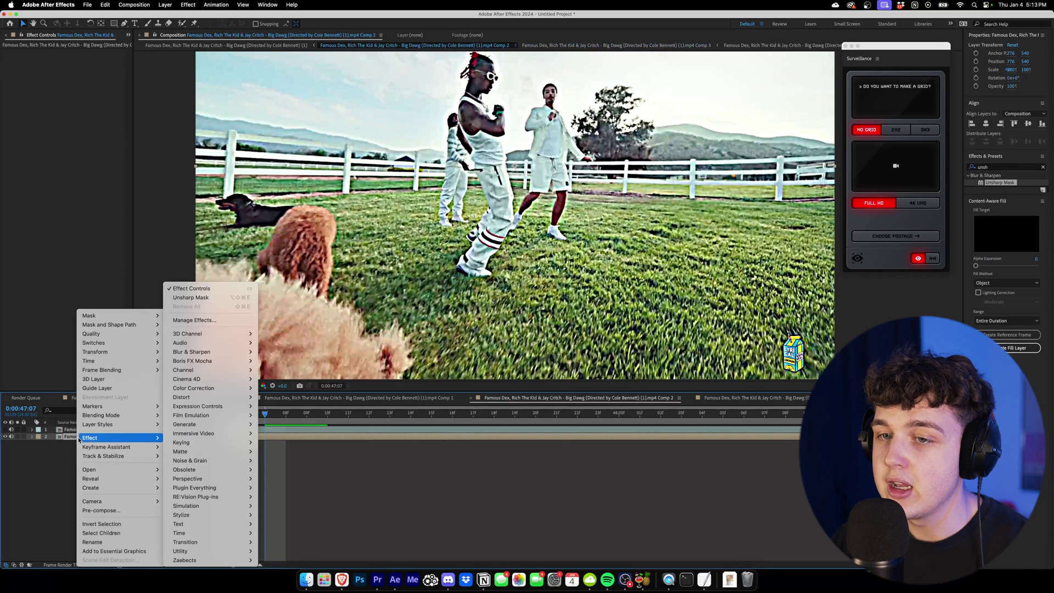
pyautogui.moveTo(104, 456)
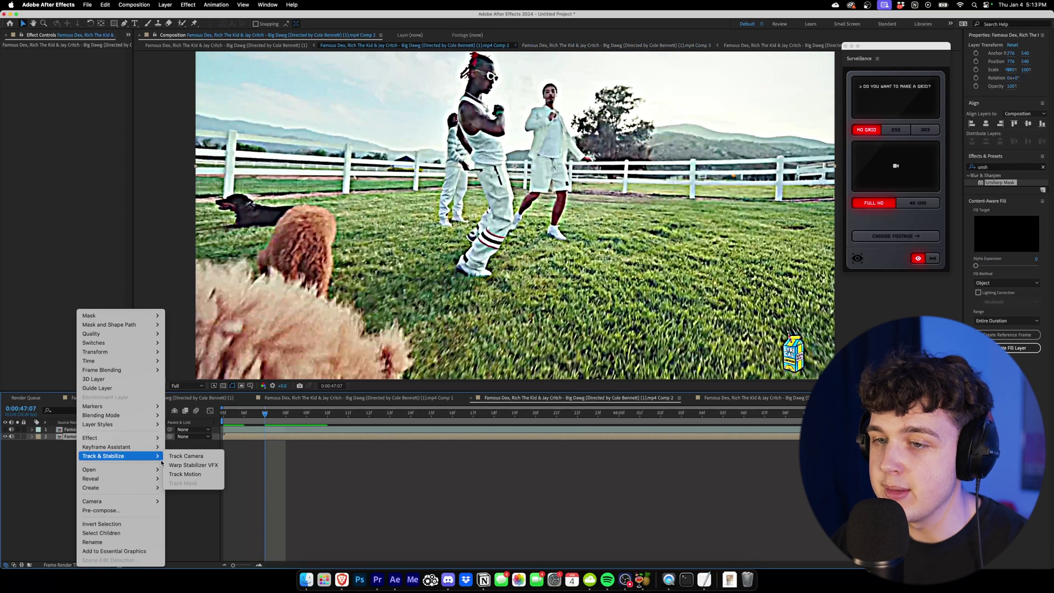
pyautogui.click(189, 456)
pyautogui.press(',')
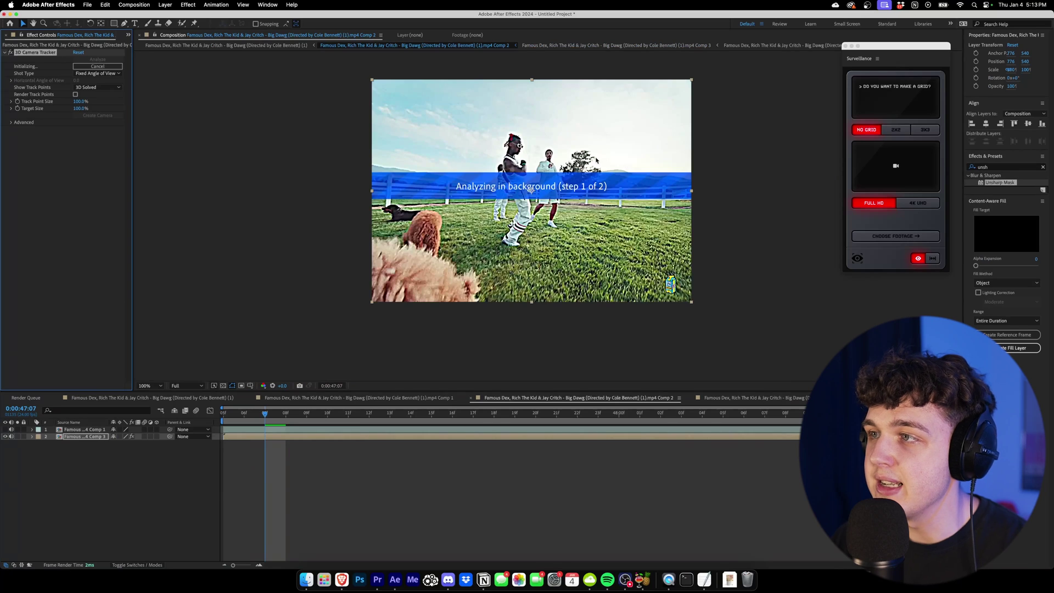
# Step: Inspect the track points on the grass and turn on Detailed Analysis in the 3D Camera Tracker's advanced settings
pyautogui.press('space')
pyautogui.moveTo(596, 160); pyautogui.dragTo(578, 190)
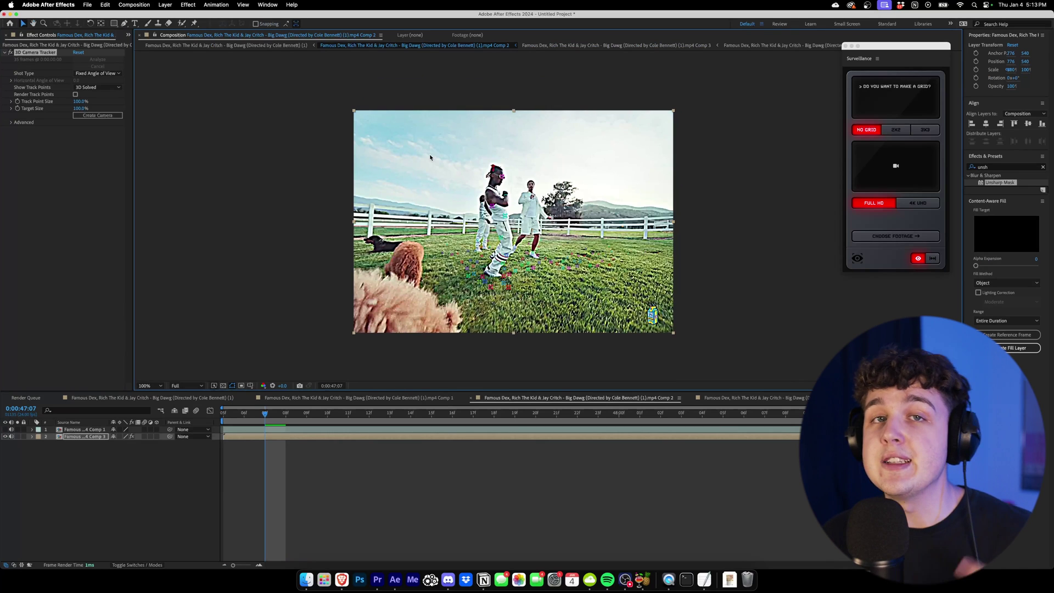
pyautogui.scroll(4, 547, 280)
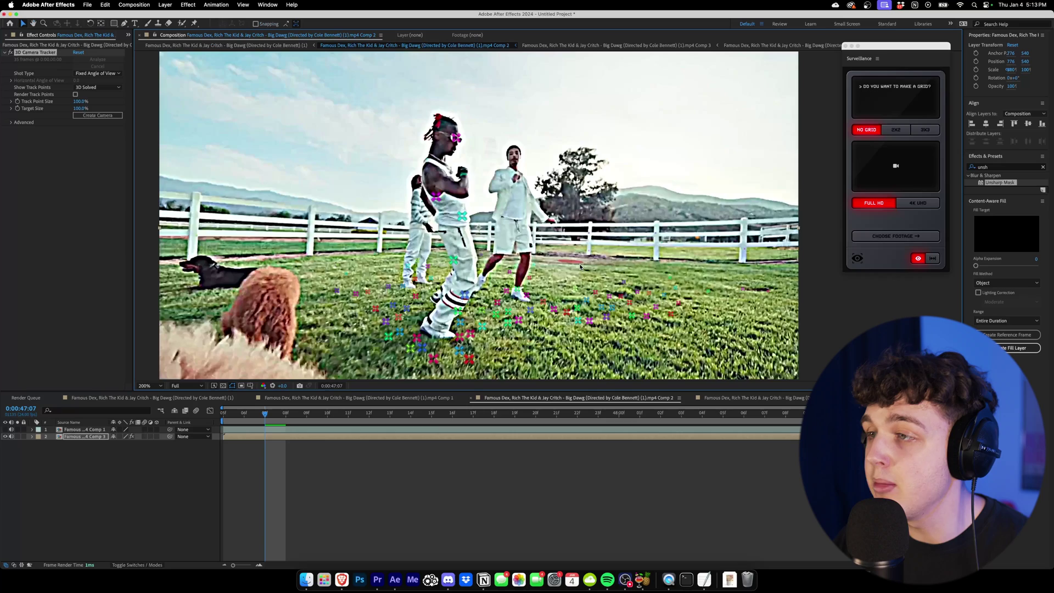
pyautogui.scroll(-3, 420, 269)
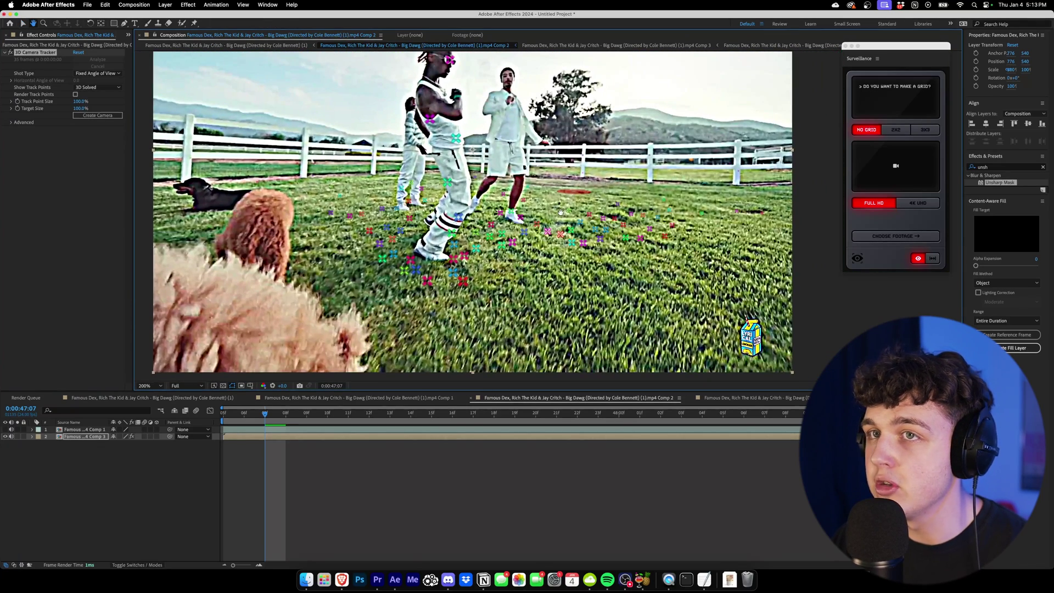
pyautogui.click(11, 122)
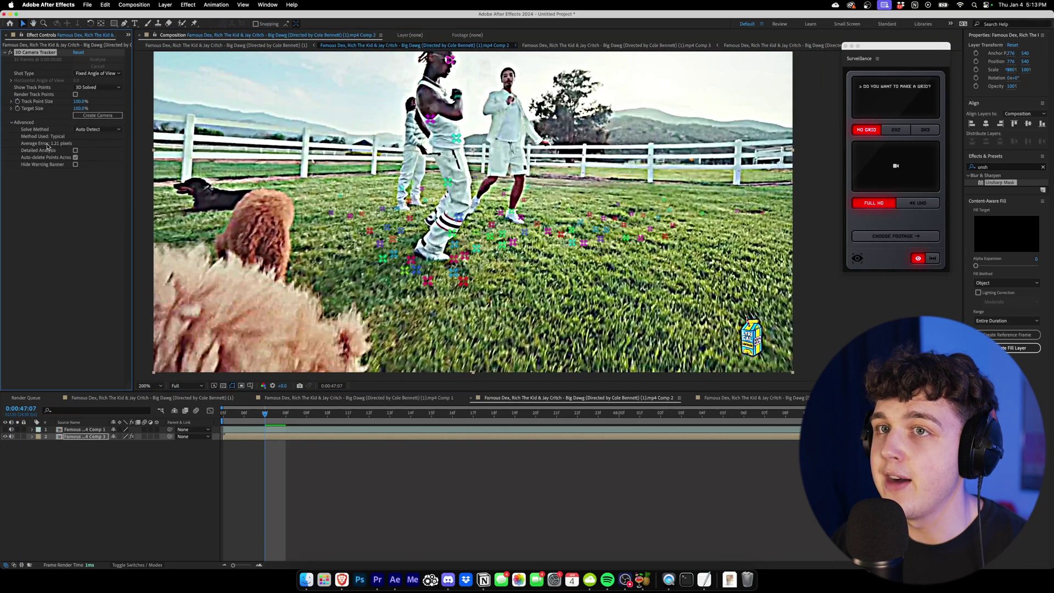
pyautogui.click(76, 151)
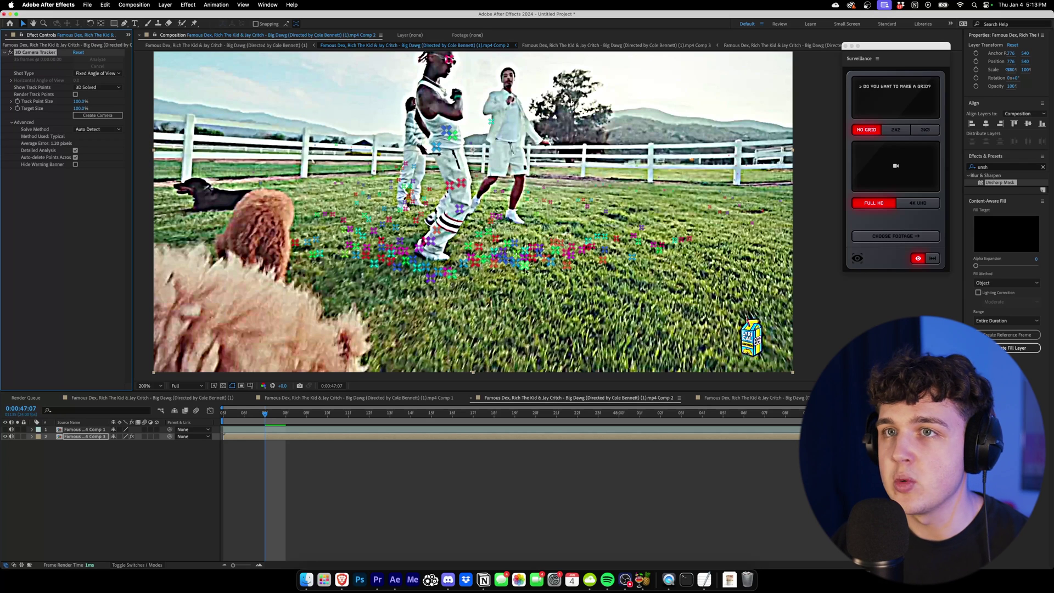
# Step: Make the unsharpened top footage layer visible and create a tracker camera from the tracked layer beneath it
pyautogui.click(98, 116)
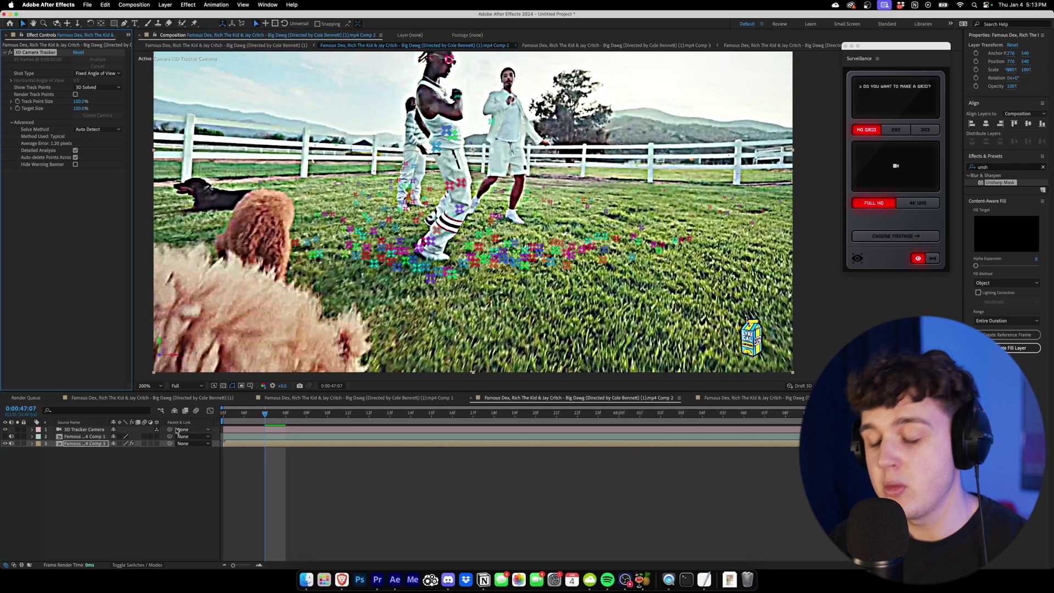
pyautogui.press('super+z')
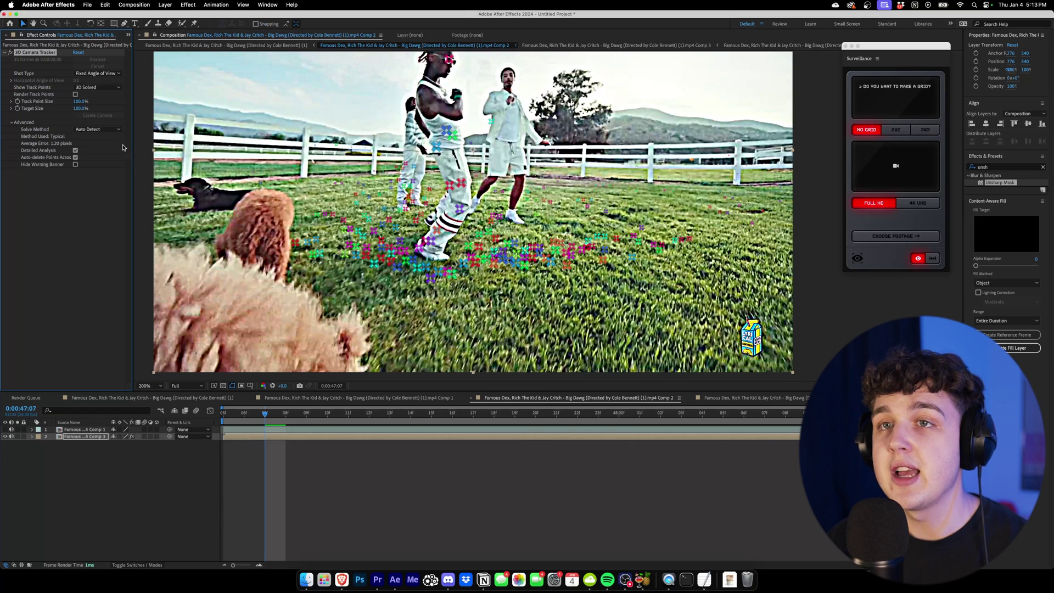
pyautogui.click(5, 429)
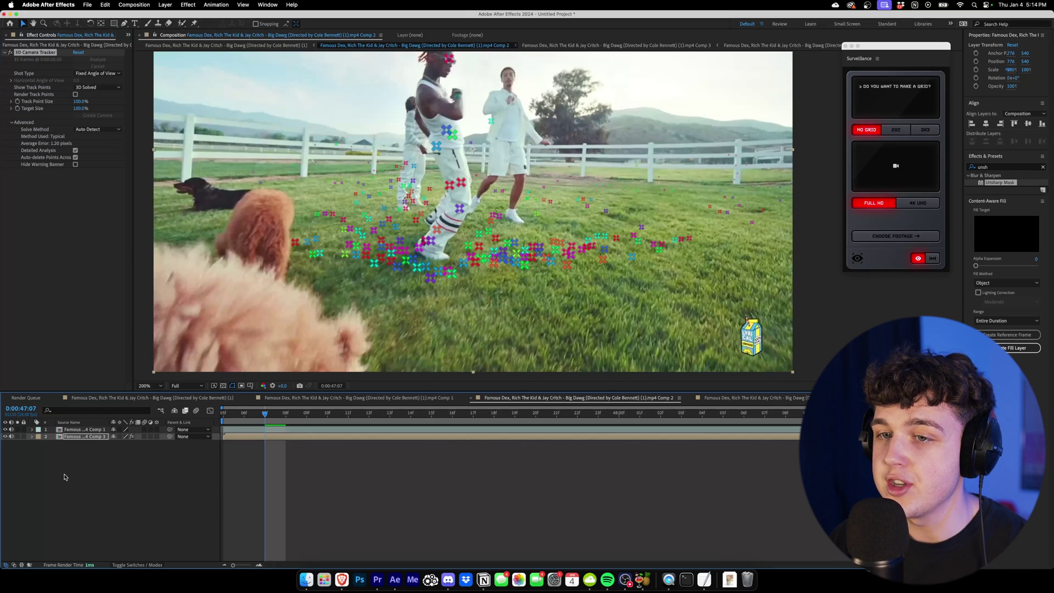
pyautogui.click(74, 451)
pyautogui.click(74, 438)
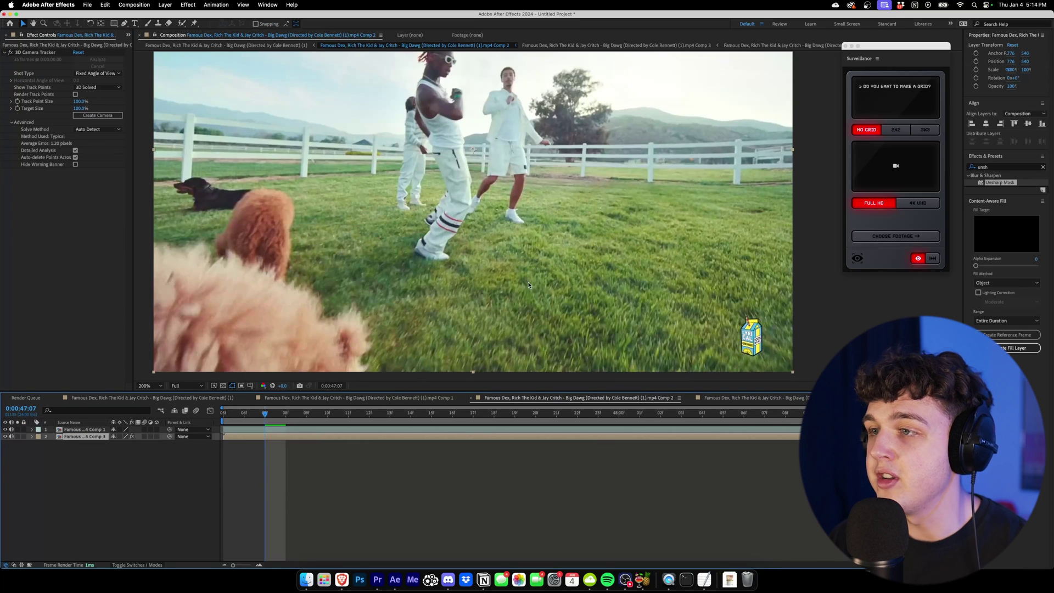
pyautogui.click(104, 115)
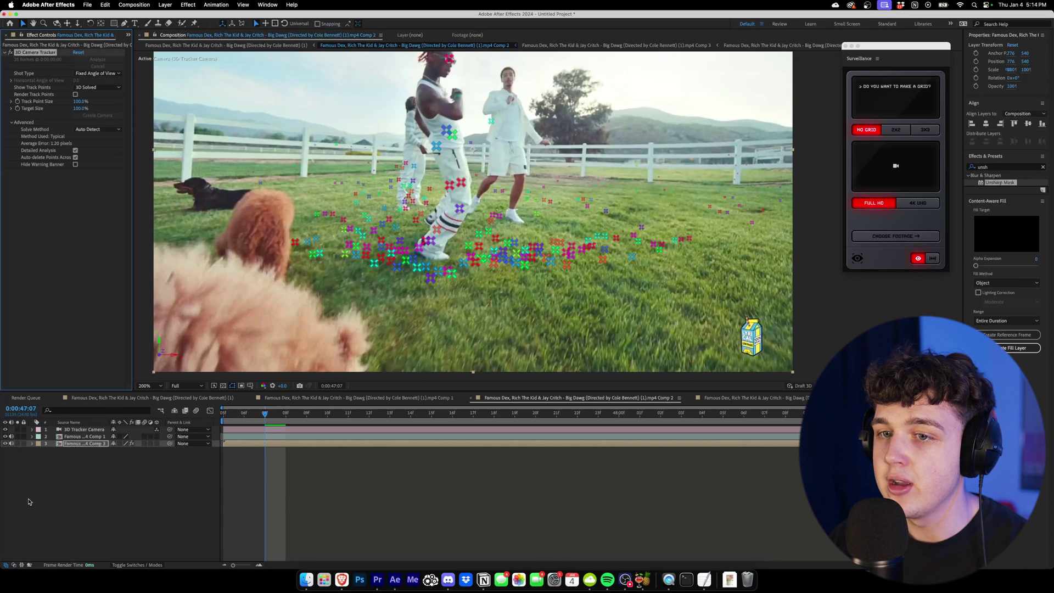
# Step: Hide the sharpened tracked layer and check the clean footage layer by switching its visibility off and on
pyautogui.click(5, 444)
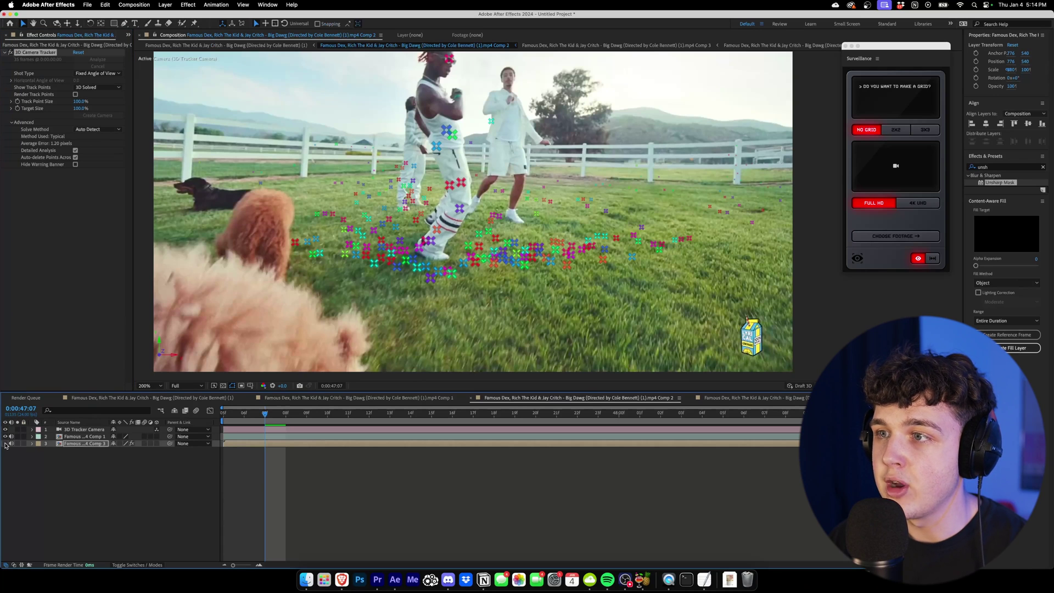
pyautogui.click(86, 430)
pyautogui.click(78, 443)
pyautogui.click(82, 430)
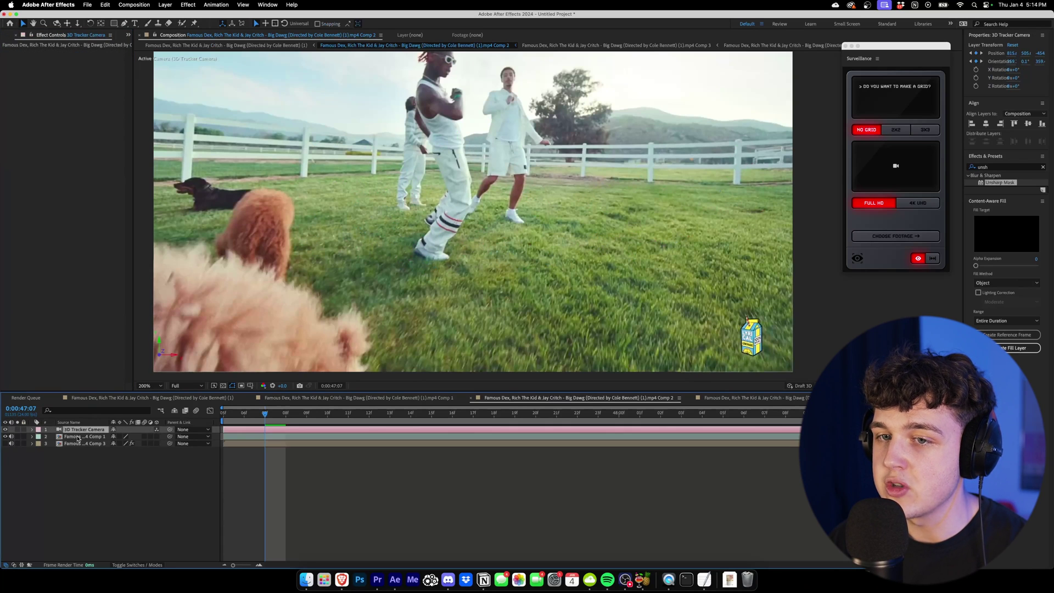
pyautogui.click(74, 437)
pyautogui.click(5, 436)
pyautogui.click(6, 437)
pyautogui.click(5, 437)
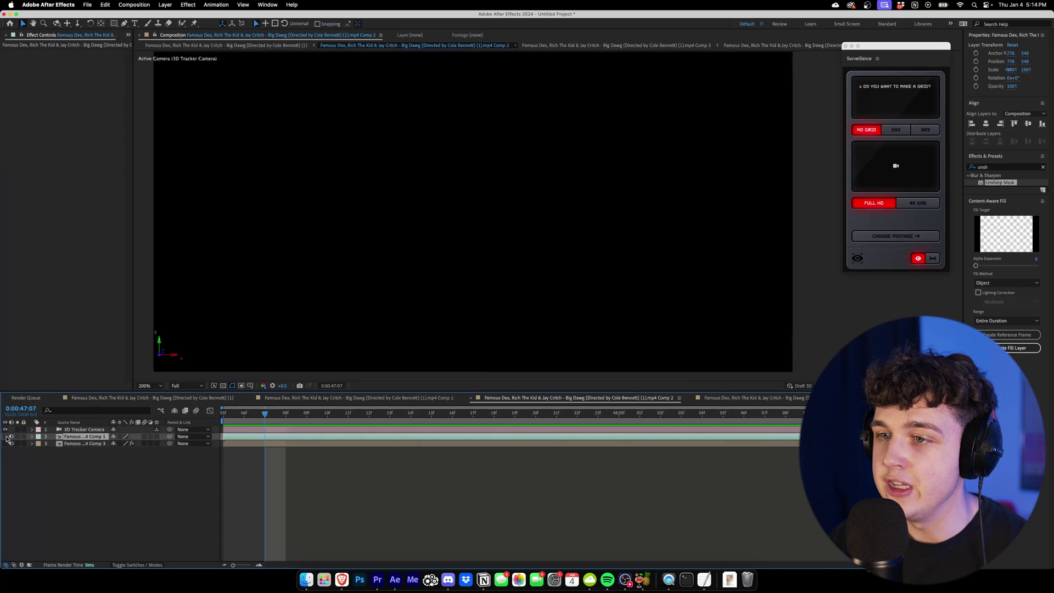
pyautogui.click(5, 437)
# Step: Add a green solid to the composition and make it a 3D layer
pyautogui.rightClick(91, 461)
pyautogui.moveTo(91, 461)
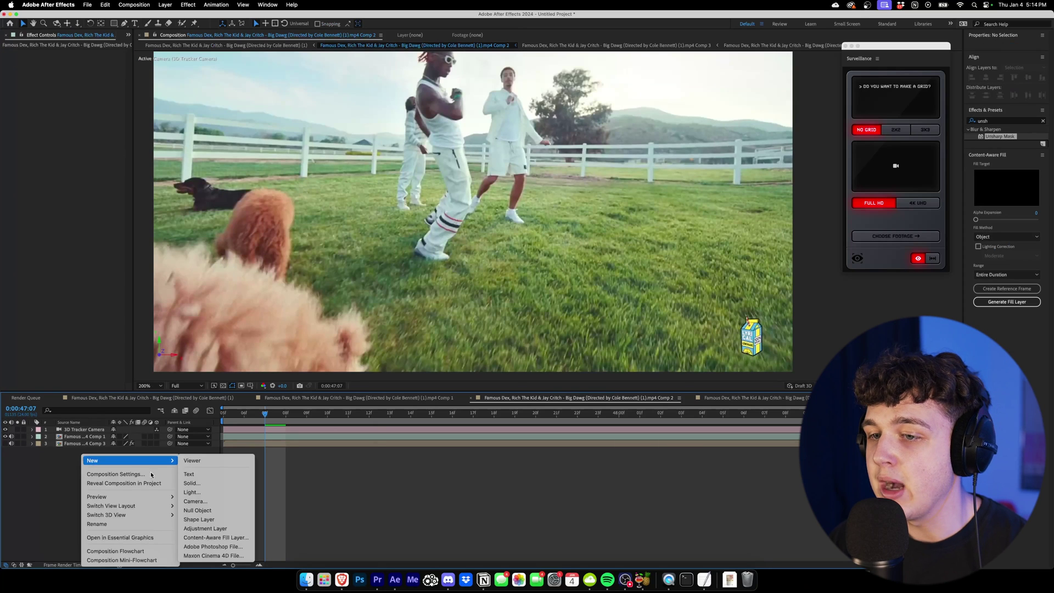
pyautogui.click(203, 479)
pyautogui.press('Return')
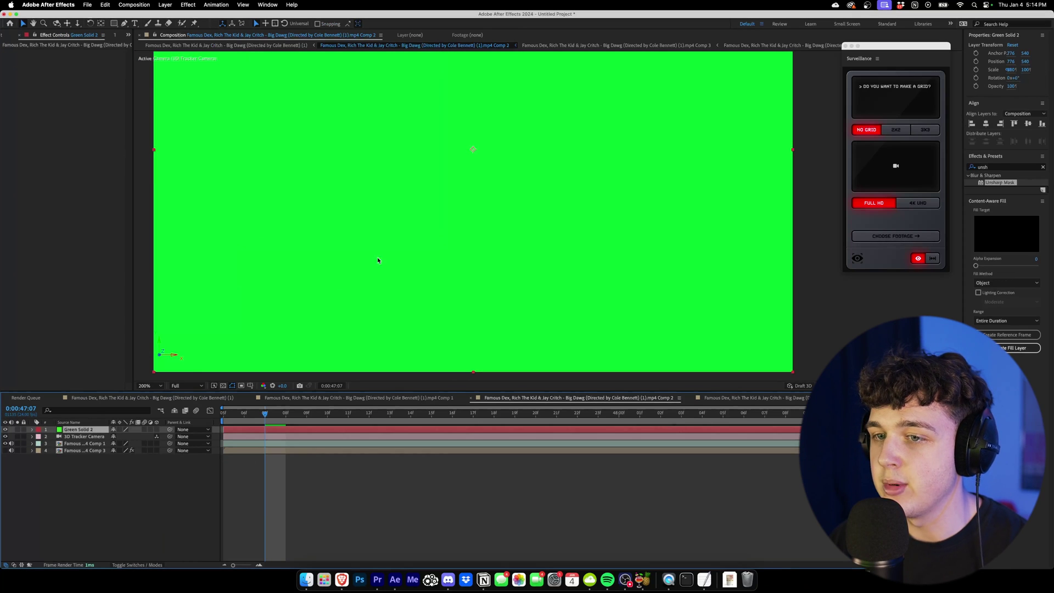
pyautogui.click(152, 430)
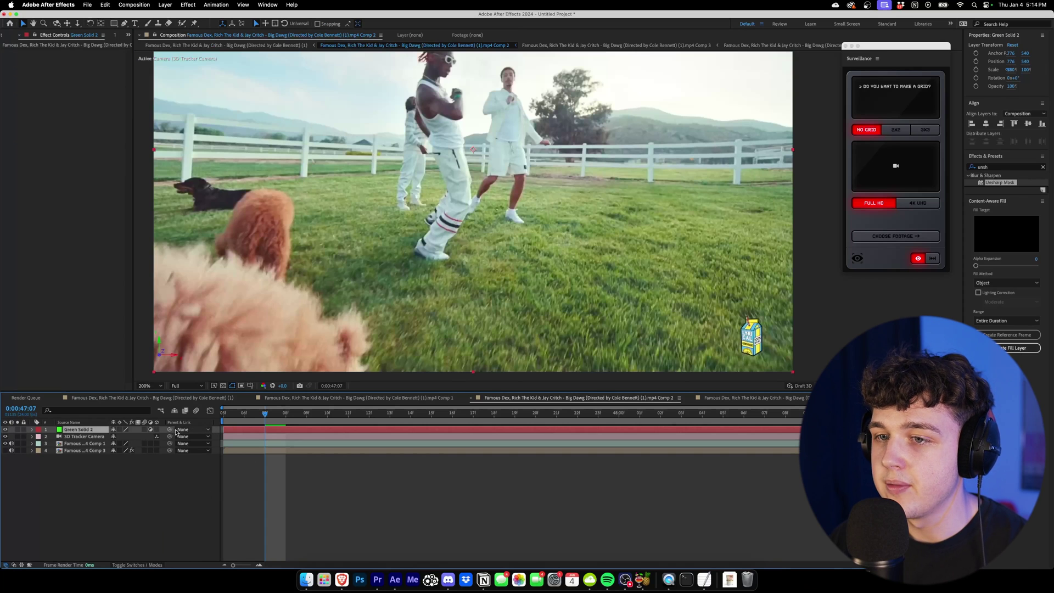
pyautogui.click(157, 431)
pyautogui.click(150, 430)
# Step: Push the green solid back in depth through its Z position and play the clip to check the track
pyautogui.moveTo(252, 416)
pyautogui.mouseDown()
pyautogui.moveTo(431, 417)
pyautogui.moveTo(244, 424)
pyautogui.mouseUp()
pyautogui.click(32, 430)
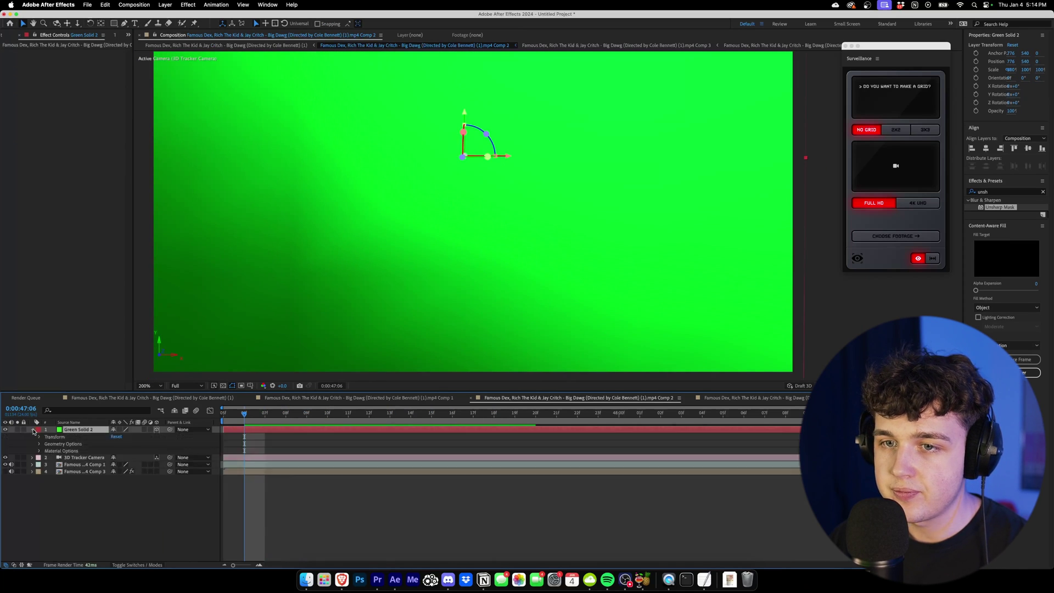
pyautogui.click(39, 437)
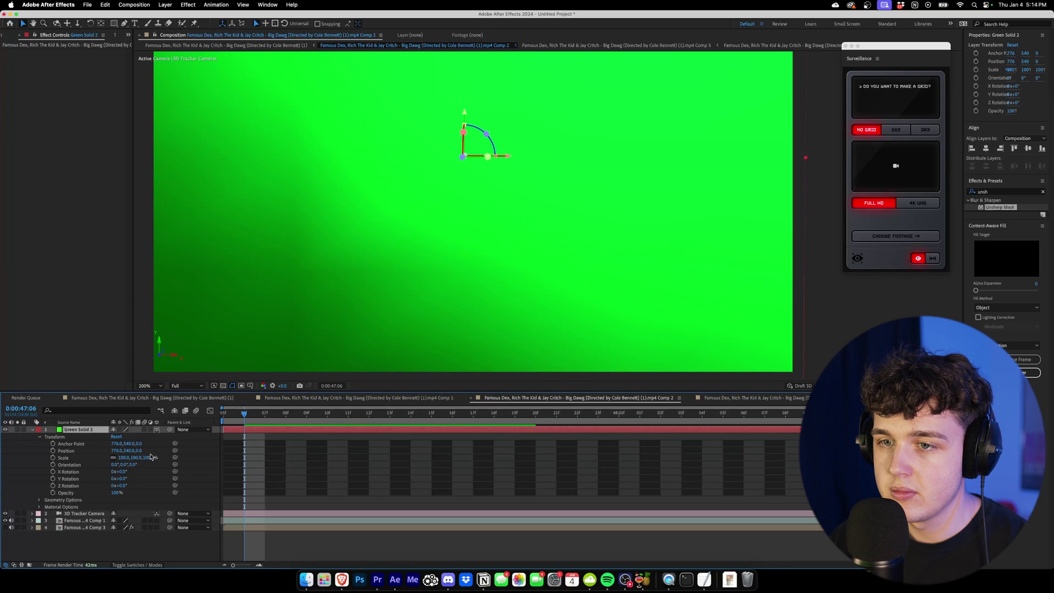
pyautogui.moveTo(141, 452); pyautogui.dragTo(689, 443)
pyautogui.press('space')
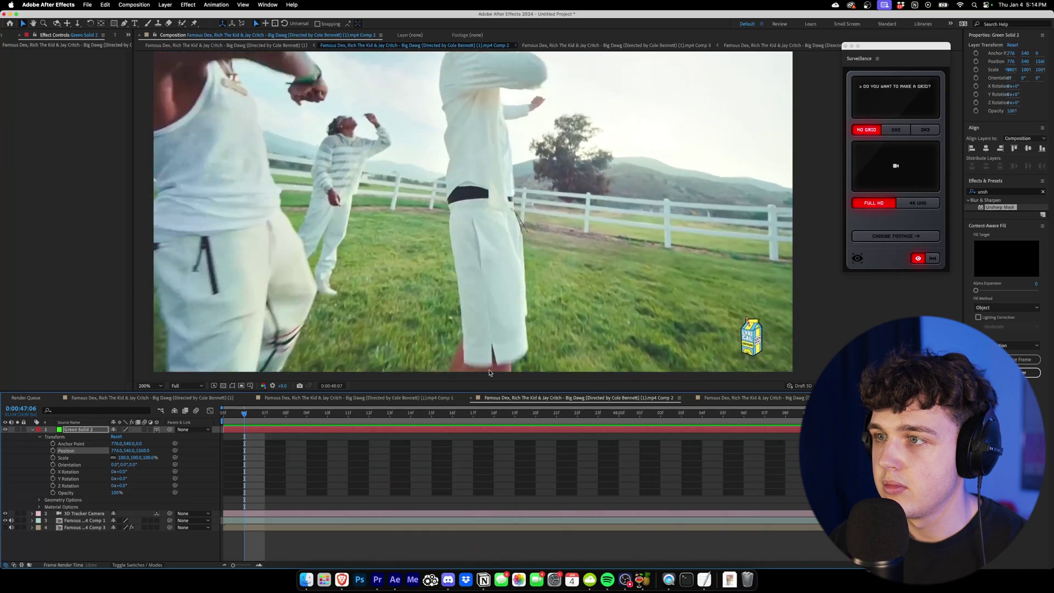
pyautogui.press('space')
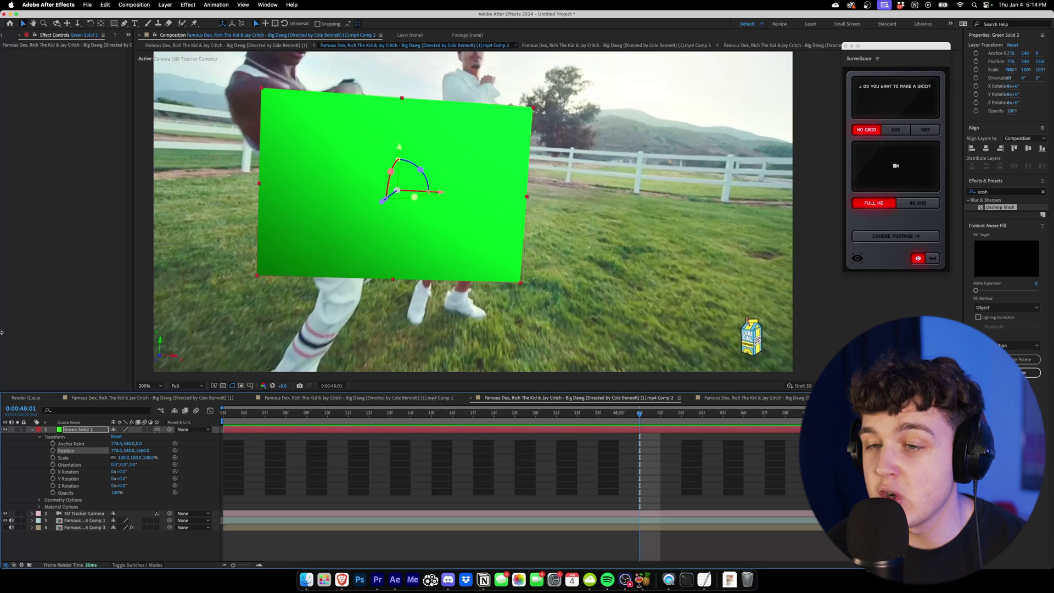
# Step: Delete the green solid, the tracker camera and the sharpened tracked layer, leaving only the clean footage layer
pyautogui.press('Delete')
pyautogui.click(80, 429)
pyautogui.press('Delete')
pyautogui.click(76, 438)
pyautogui.press('Delete')
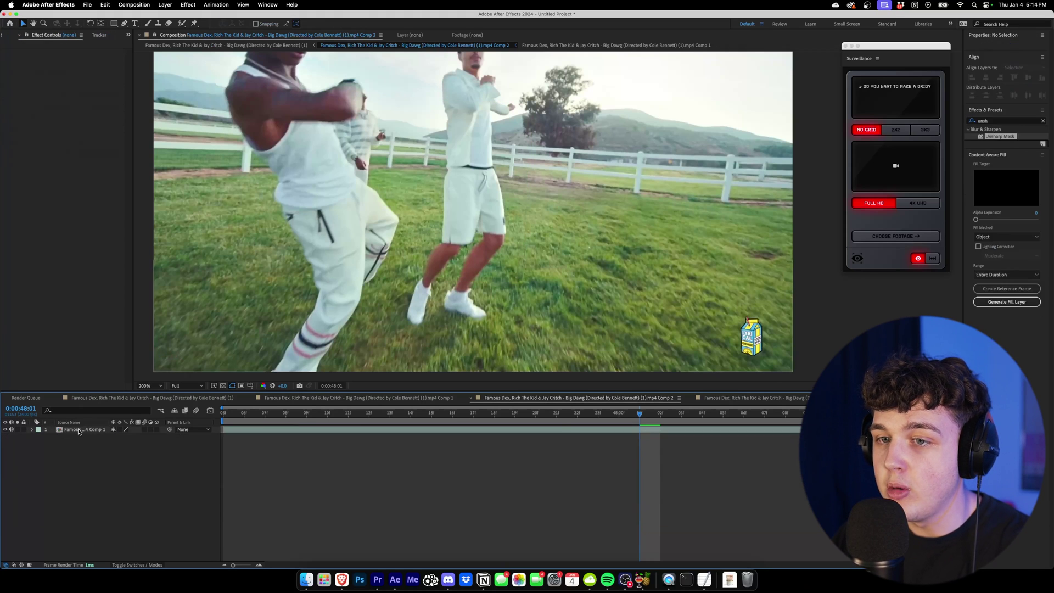
# Step: Return to the start of the clip and examine the footage's grass, fence and moving people up close
pyautogui.click(80, 430)
pyautogui.click(231, 414)
pyautogui.scroll(-1, 499, 213)
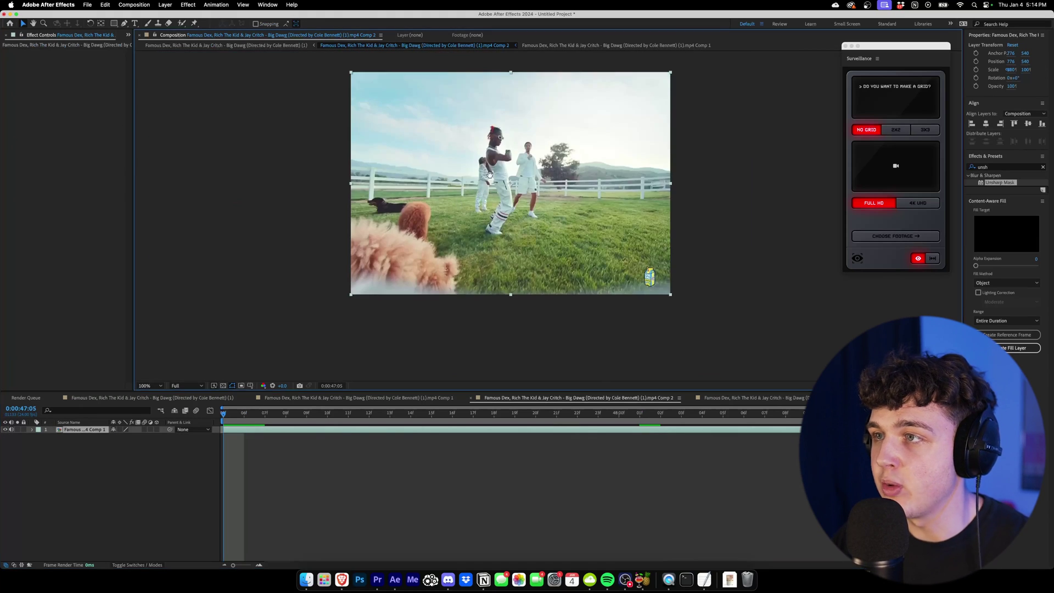
pyautogui.scroll(1, 499, 213)
pyautogui.scroll(-1, 517, 213)
pyautogui.scroll(1, 530, 213)
pyautogui.moveTo(571, 258); pyautogui.dragTo(554, 186)
pyautogui.press('v')
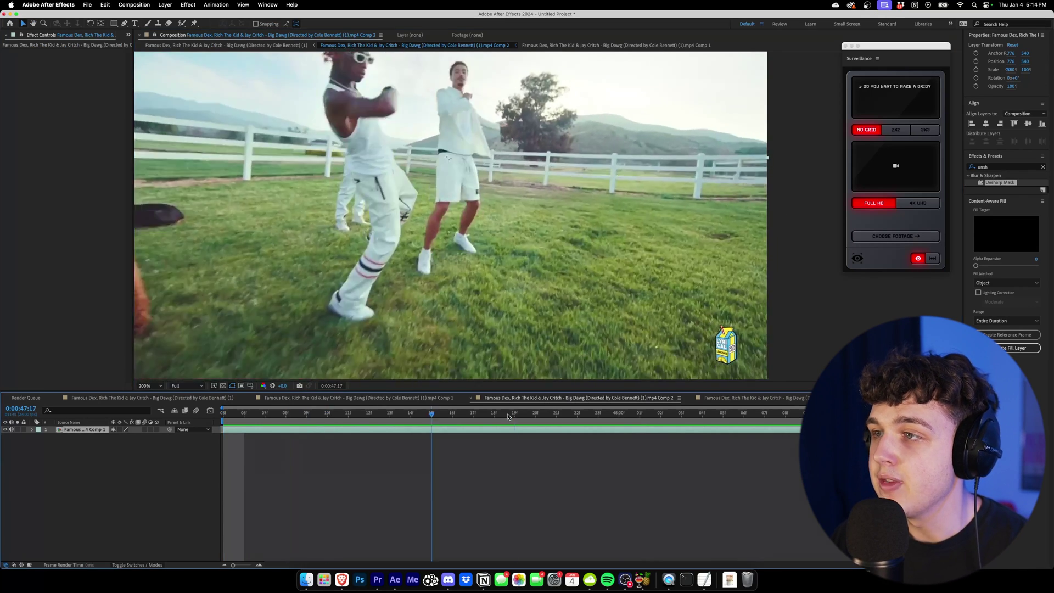
pyautogui.scroll(-1, 607, 204)
pyautogui.scroll(1, 595, 153)
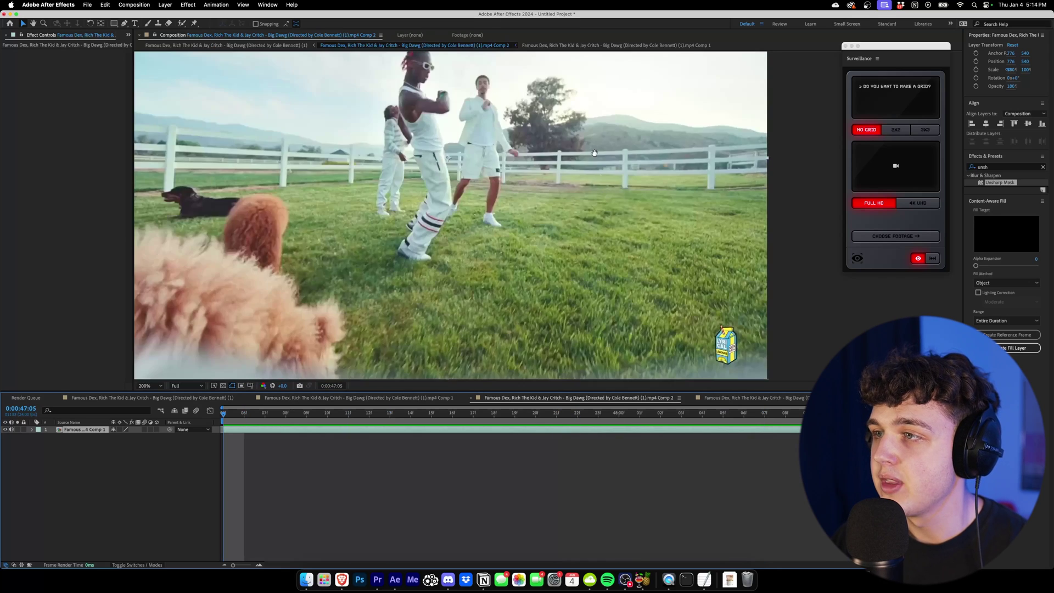
# Step: Duplicate the clean footage layer and hide the lower copy
pyautogui.scroll(-1, 595, 154)
pyautogui.press('space')
pyautogui.moveTo(599, 155); pyautogui.dragTo(584, 190)
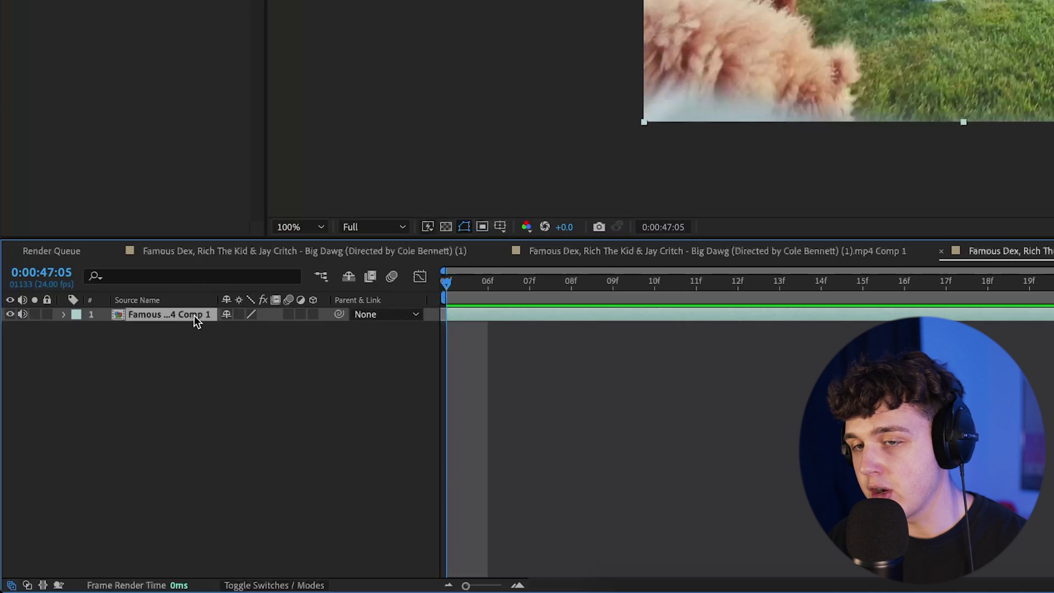
pyautogui.press('super+d')
pyautogui.click(5, 437)
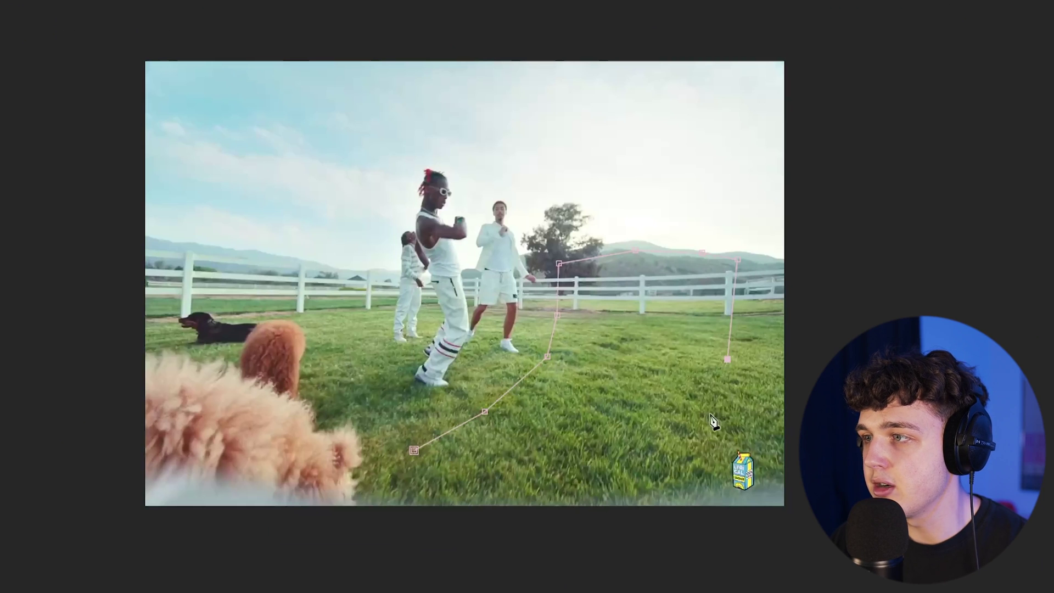
# Step: Draw a closed mask on the upper copy around the grass and fence beside the people, leaving out the people and dogs
pyautogui.click(701, 426)
pyautogui.click(617, 476)
pyautogui.click(485, 478)
pyautogui.click(415, 451)
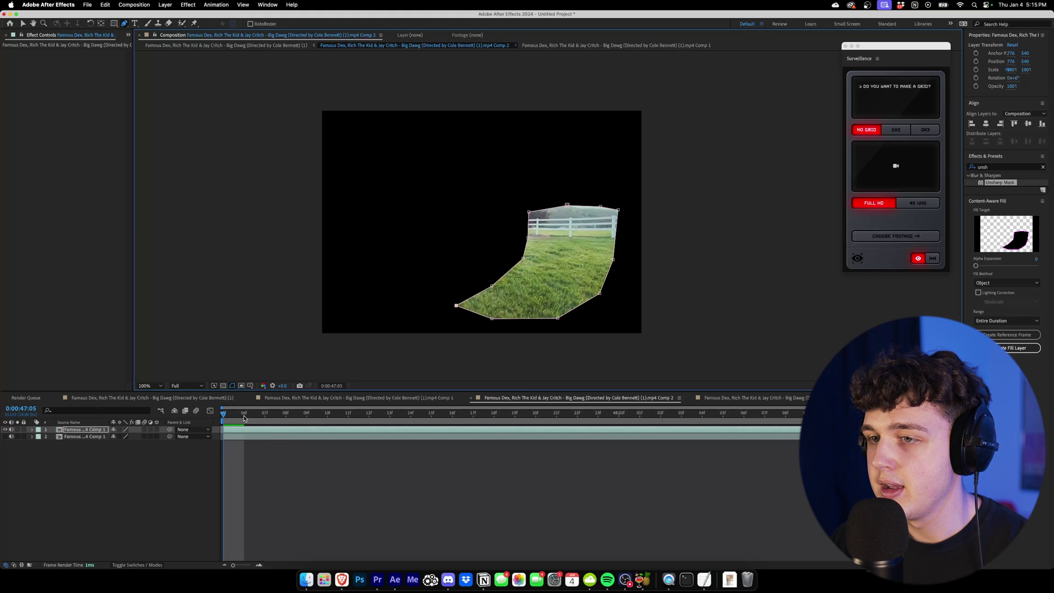
pyautogui.moveTo(244, 419); pyautogui.dragTo(219, 434)
# Step: Apply Unsharp Mask to the masked upper copy and raise its Amount to 348
pyautogui.click(129, 490)
pyautogui.click(82, 430)
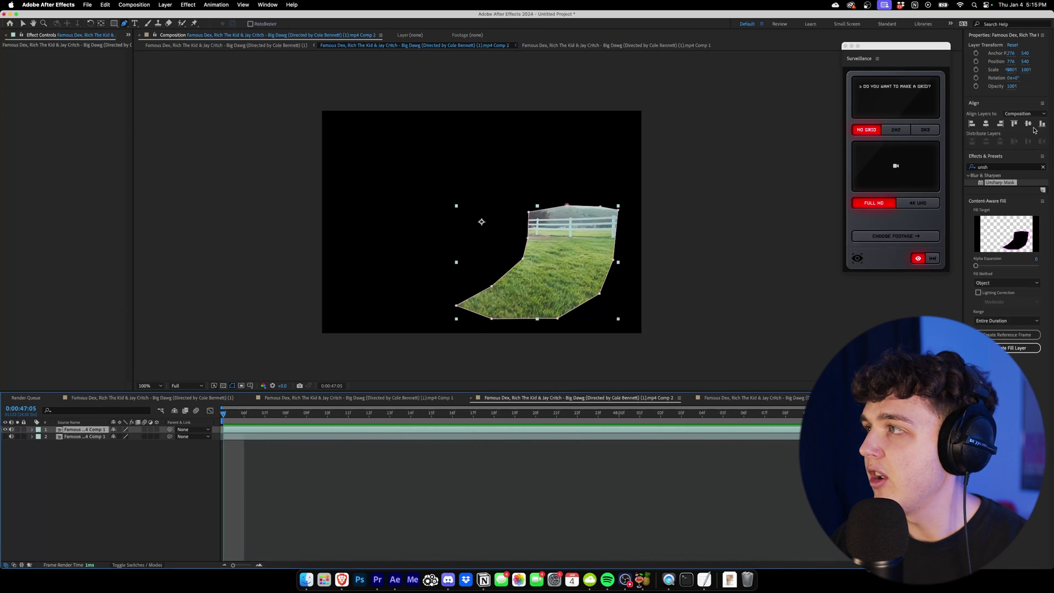
pyautogui.moveTo(995, 184); pyautogui.dragTo(94, 430)
pyautogui.press('v')
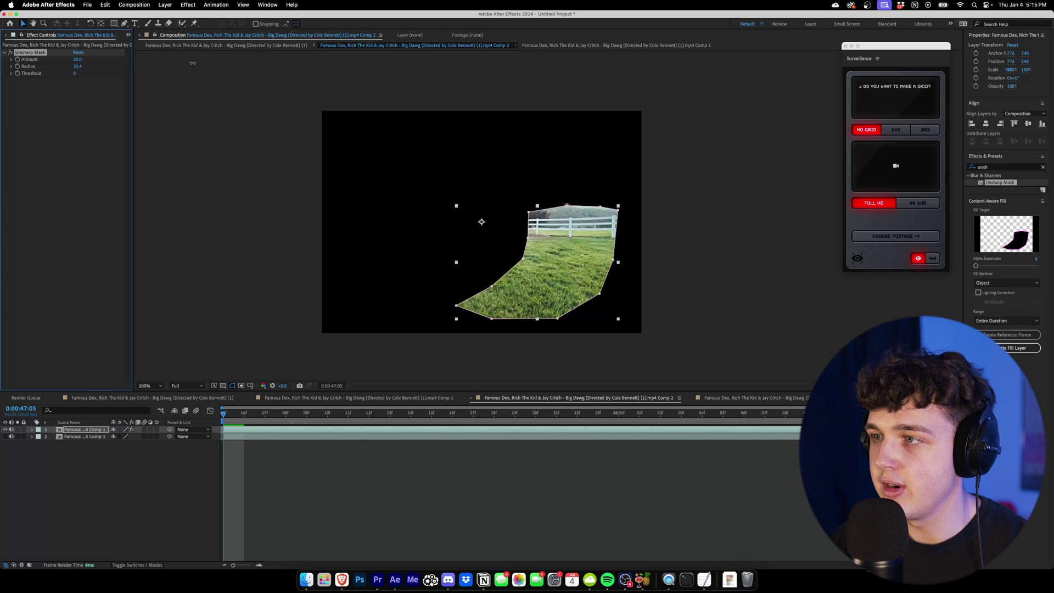
pyautogui.moveTo(79, 61); pyautogui.dragTo(208, 66)
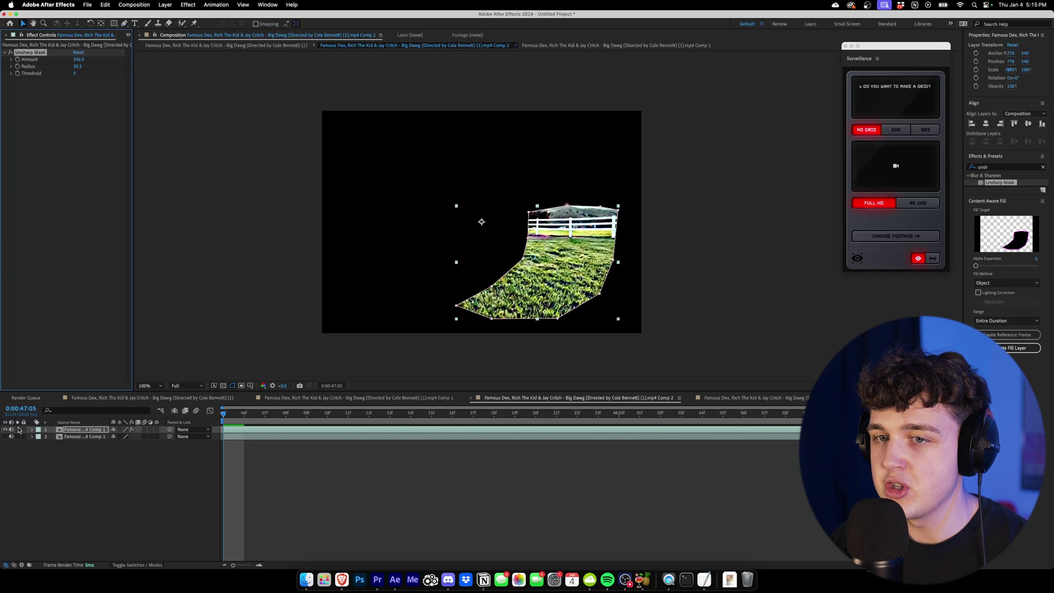
# Step: Show the lower footage copy again and compare the image with and without the sharpened masked layer
pyautogui.click(5, 437)
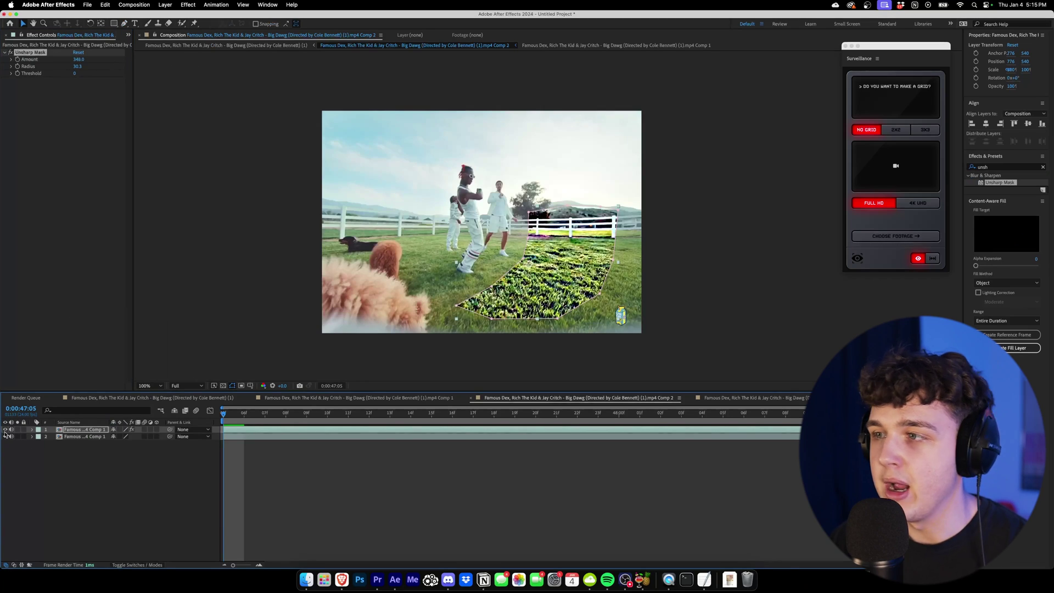
pyautogui.click(5, 430)
pyautogui.click(5, 430)
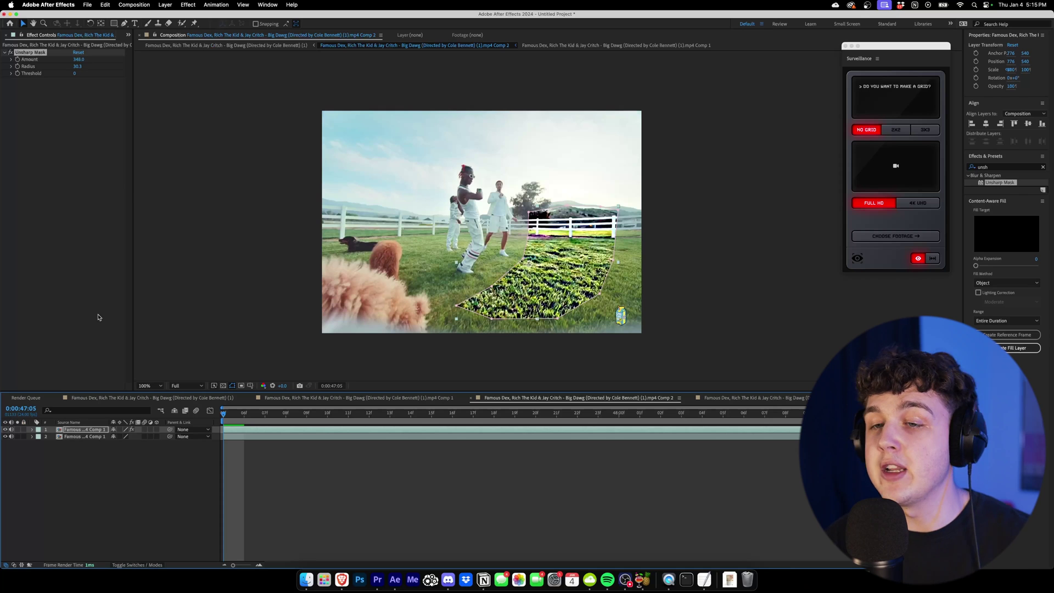
# Step: Pre-compose the sharpened masked layer, moving all attributes into the new composition without opening it
pyautogui.rightClick(92, 431)
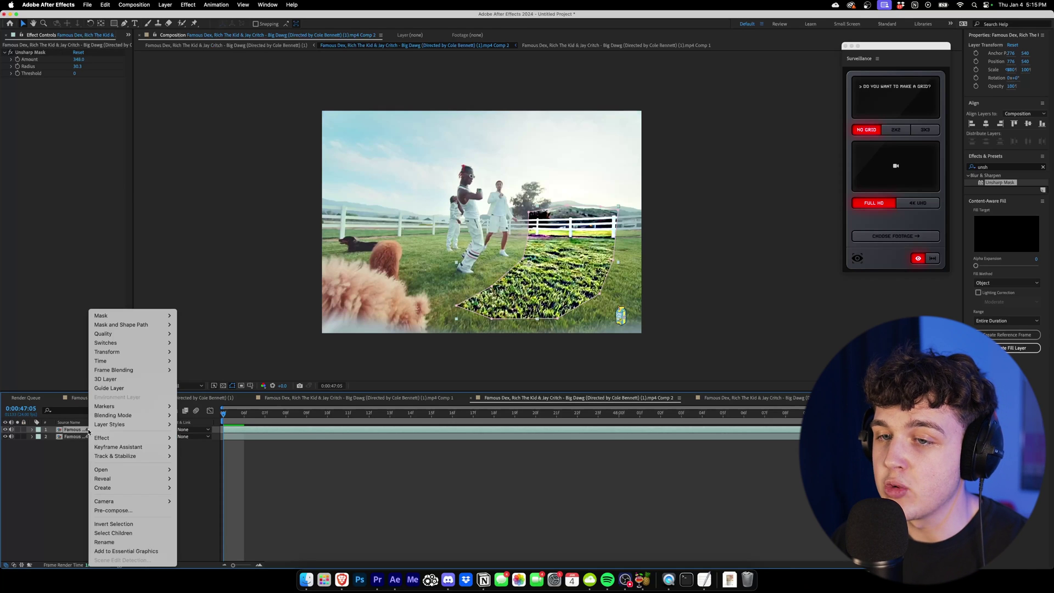
pyautogui.moveTo(110, 456)
pyautogui.click(113, 510)
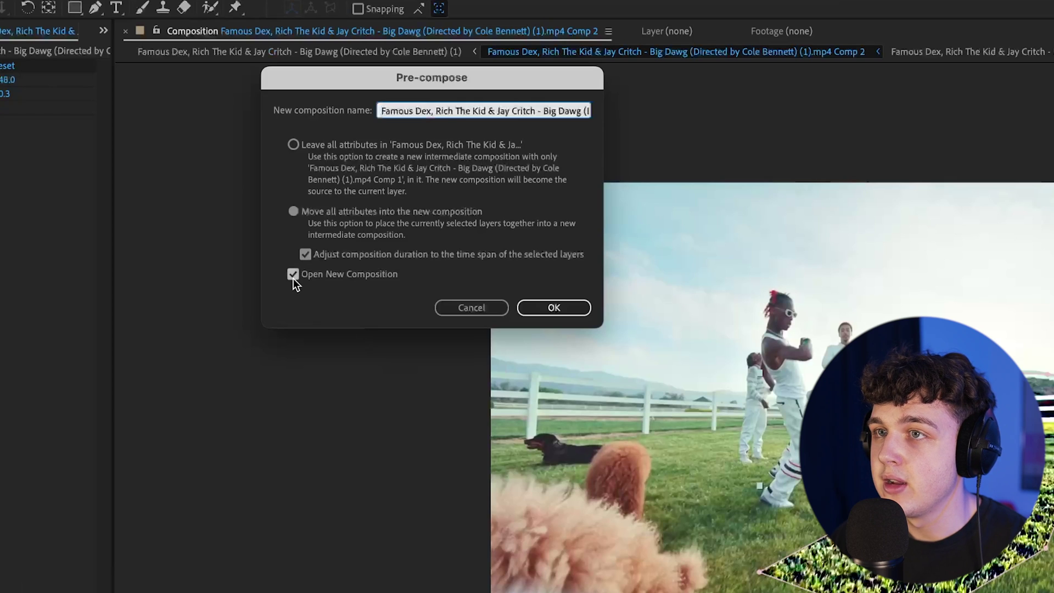
pyautogui.click(293, 275)
pyautogui.click(546, 307)
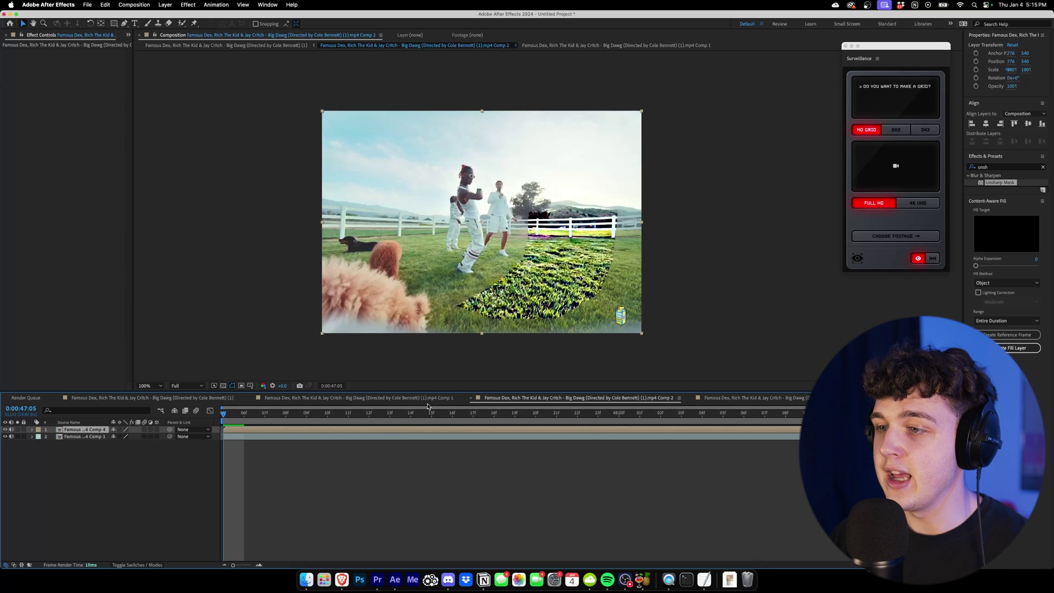
# Step: Scrub through the clip, return to its start and run 3D camera tracking on the pre-composed sharpened layer
pyautogui.moveTo(417, 413); pyautogui.dragTo(222, 413)
pyautogui.click(82, 454)
pyautogui.click(74, 430)
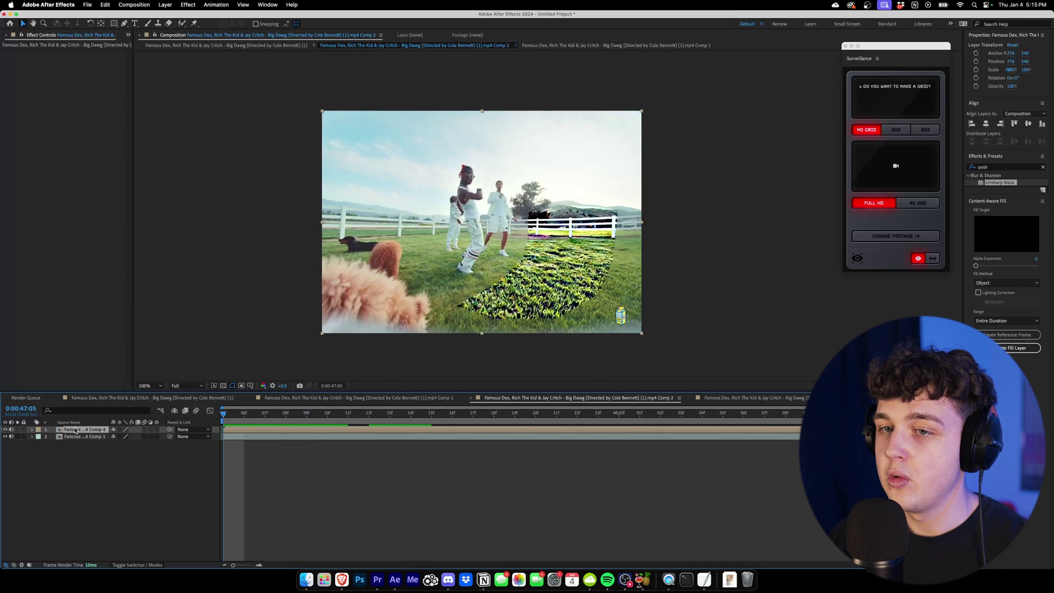
pyautogui.rightClick(75, 430)
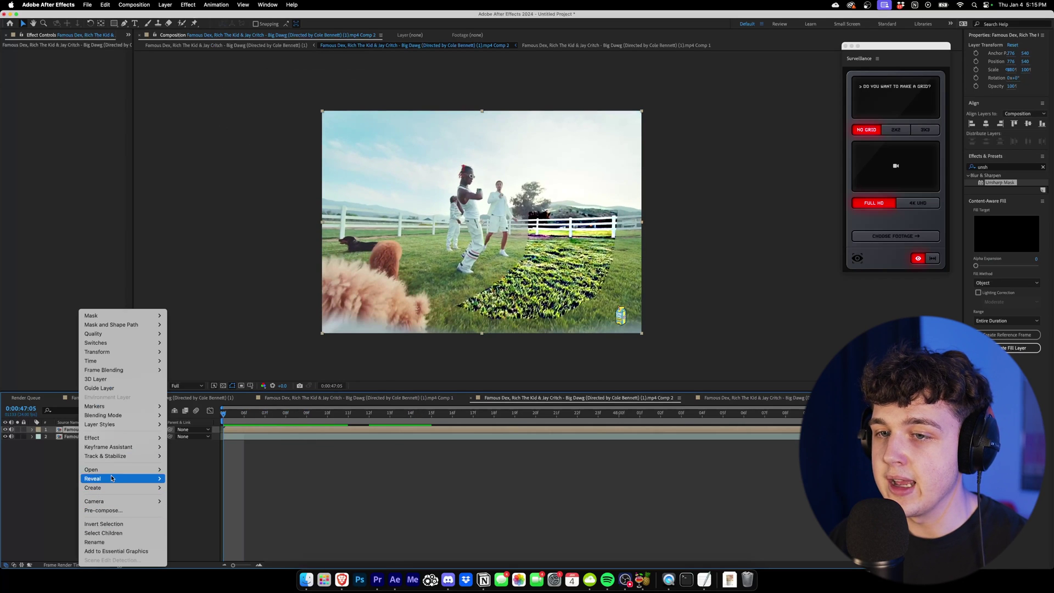
pyautogui.moveTo(110, 456)
pyautogui.click(176, 457)
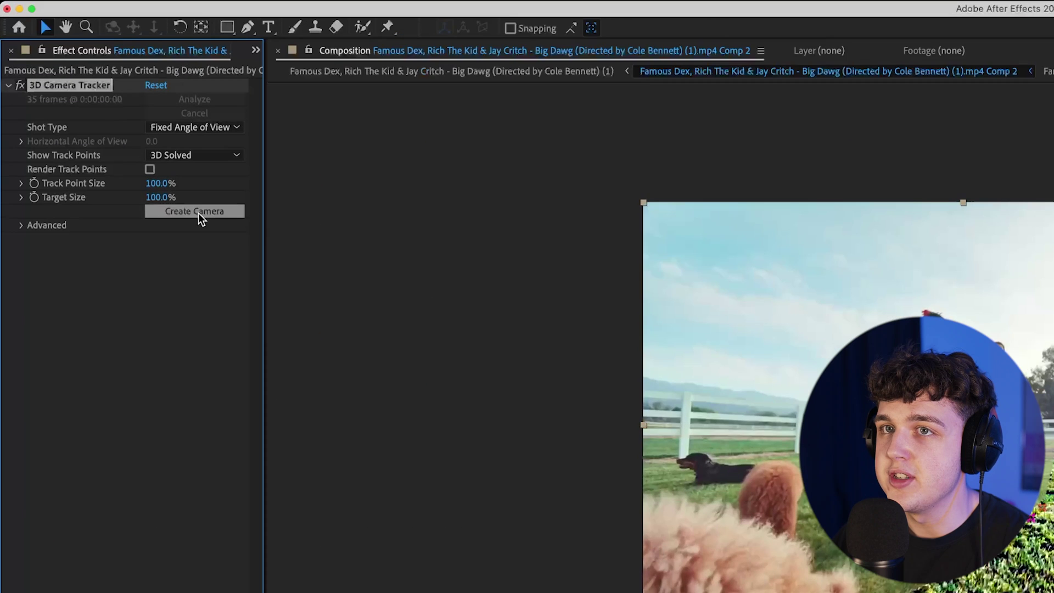
# Step: Create the tracker camera from the solve and keep the sharpened tracked layer hidden so only the clean footage shows
pyautogui.click(99, 116)
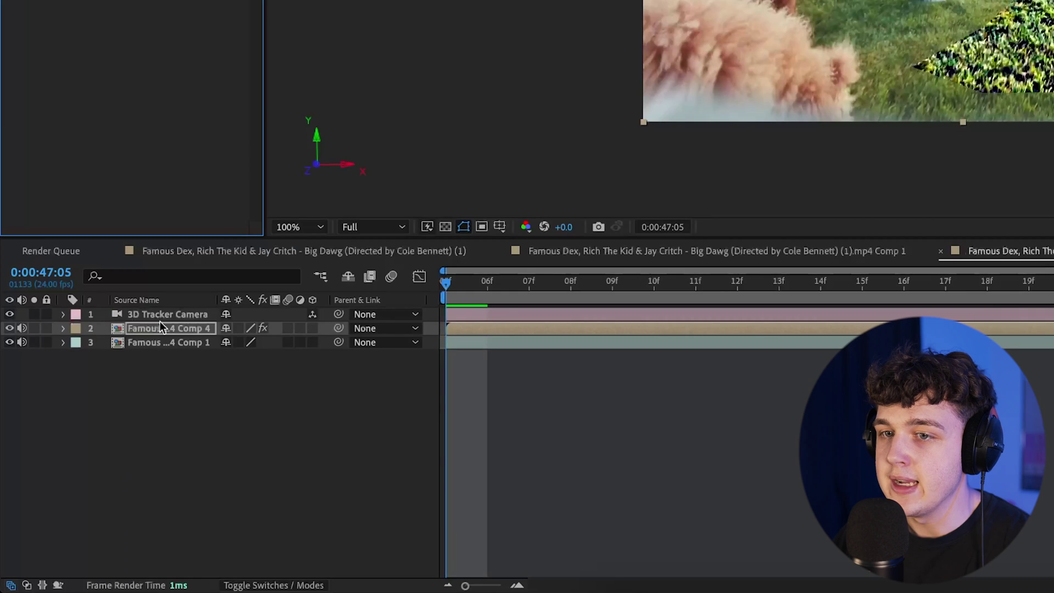
pyautogui.click(166, 318)
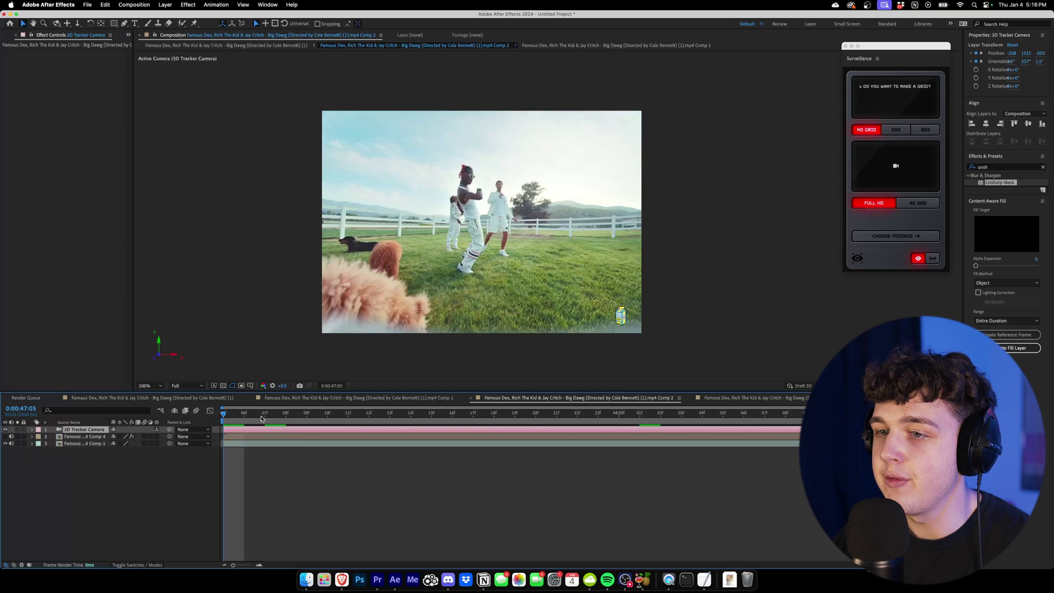
pyautogui.click(80, 437)
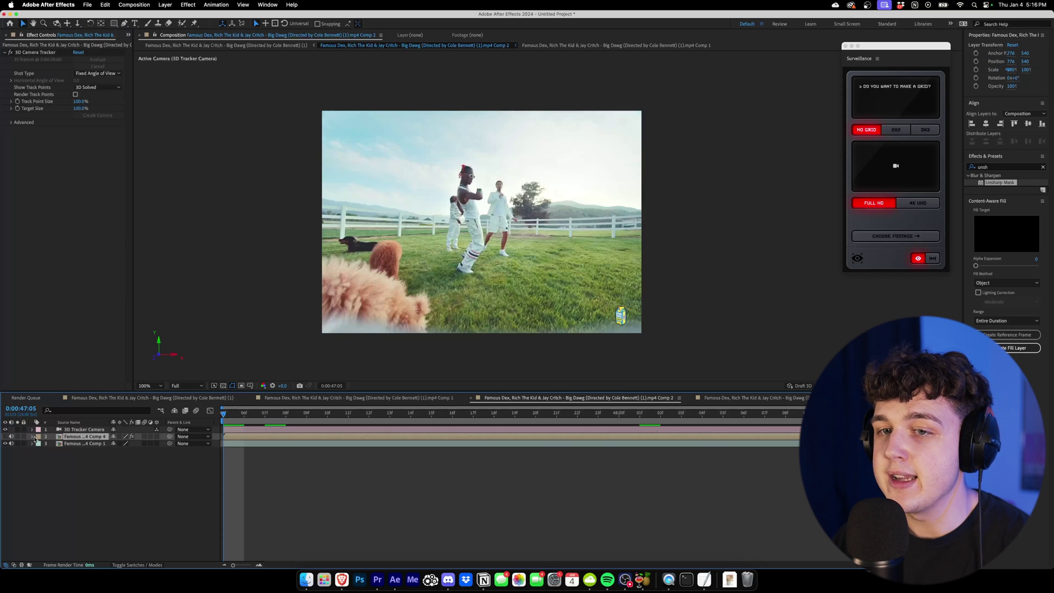
pyautogui.click(5, 436)
pyautogui.click(5, 437)
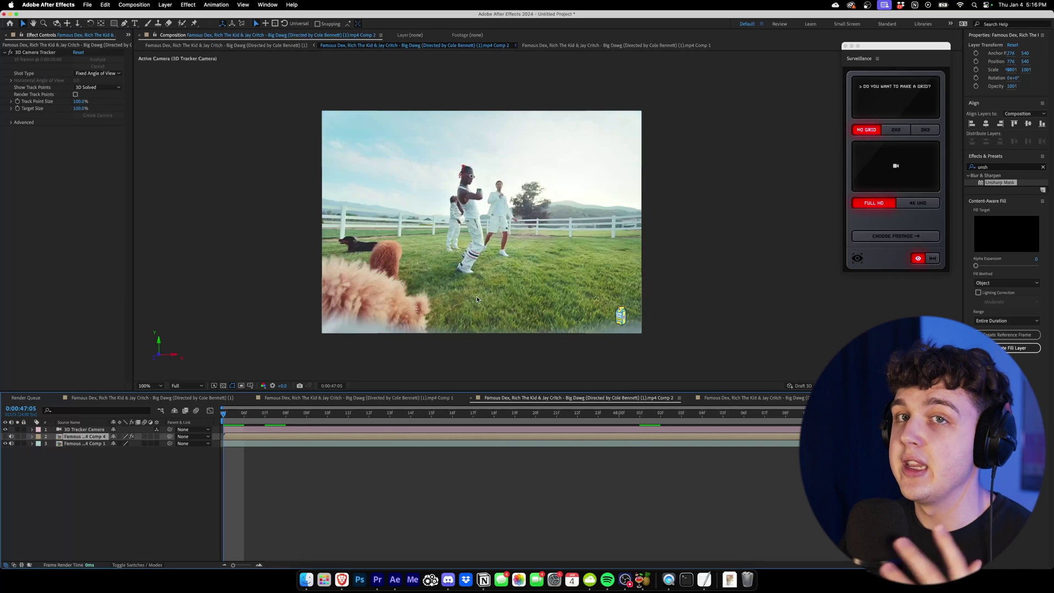
# Step: Add a green solid, make it a 3D layer, and play and scrub the clip to check the track
pyautogui.moveTo(400, 415); pyautogui.dragTo(432, 416)
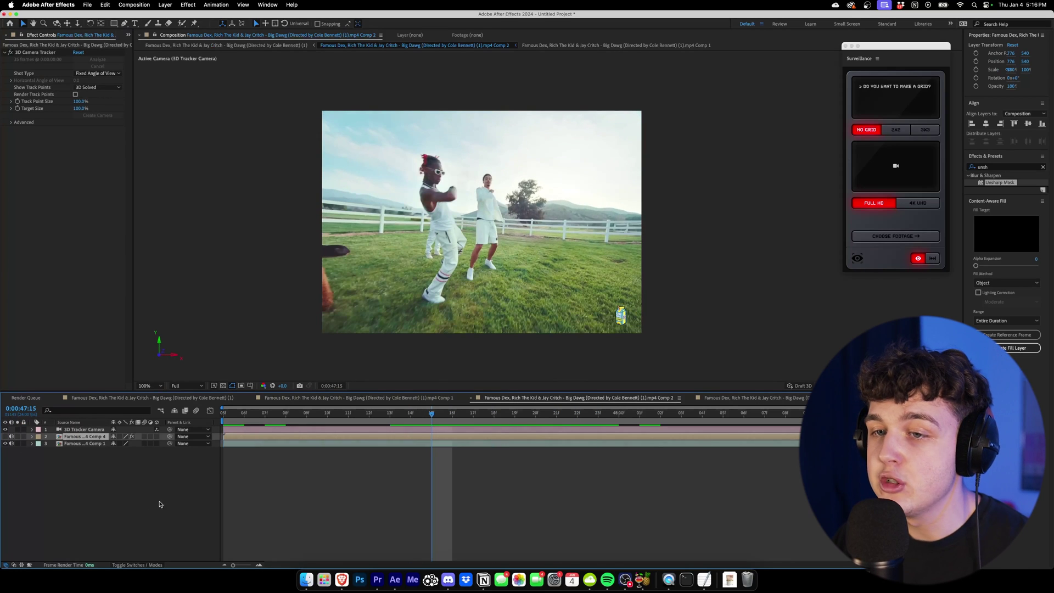
pyautogui.rightClick(61, 457)
pyautogui.moveTo(85, 465)
pyautogui.click(168, 484)
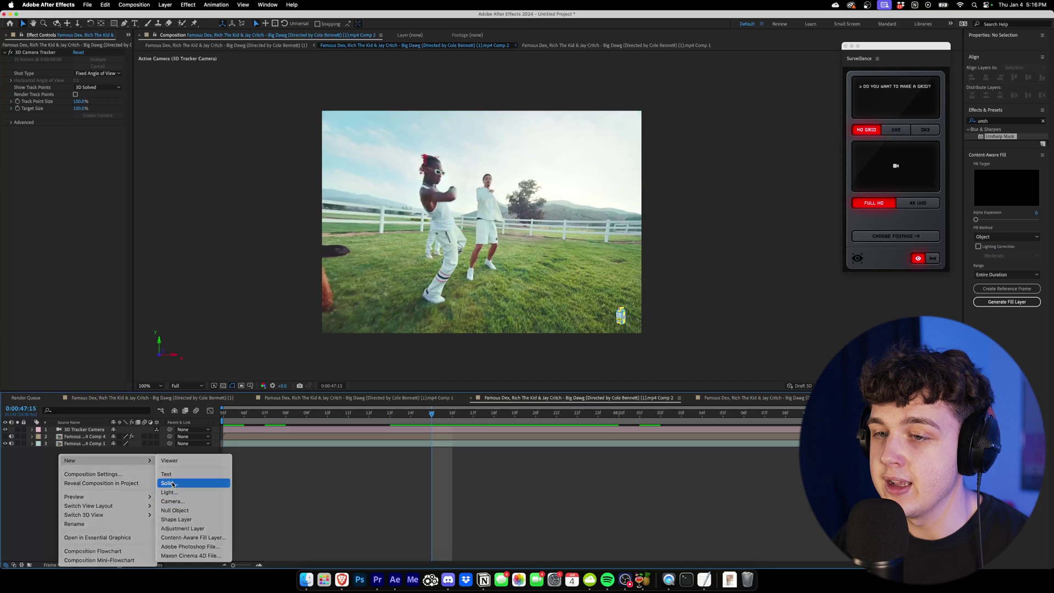
pyautogui.click(419, 225)
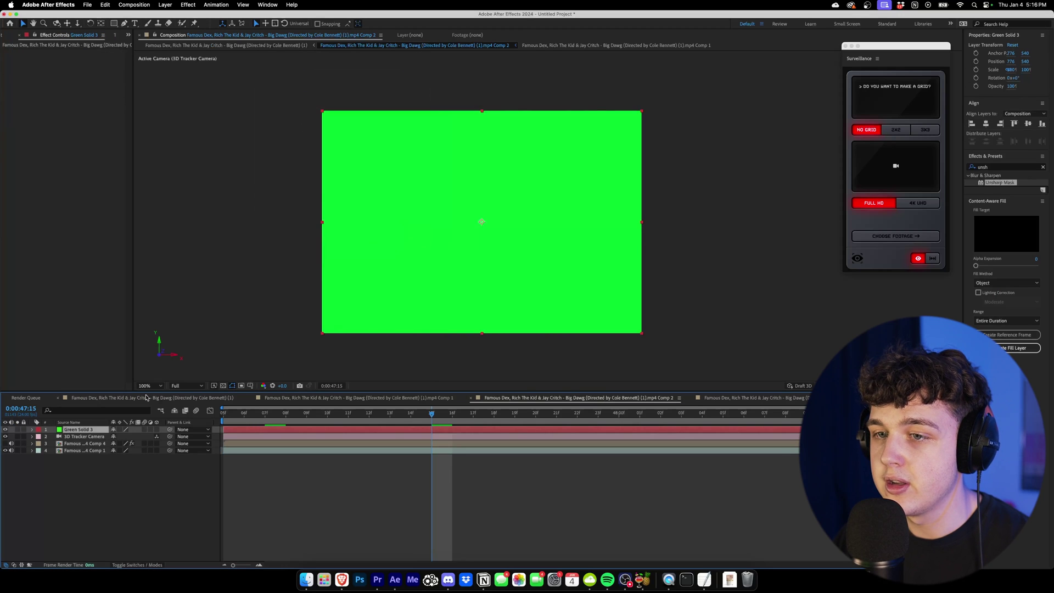
pyautogui.click(156, 429)
pyautogui.press('space')
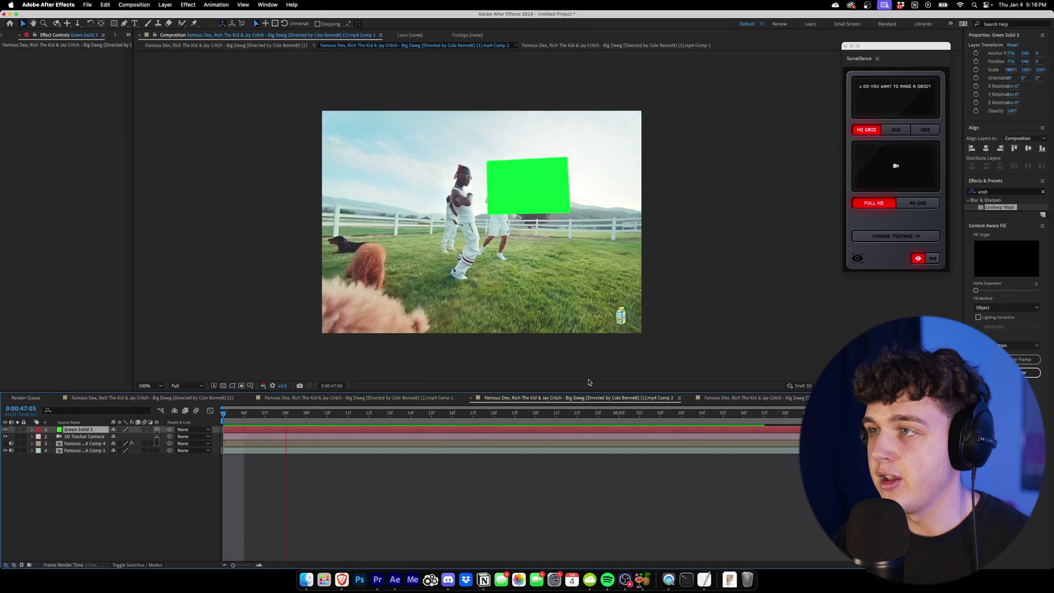
pyautogui.moveTo(481, 415); pyautogui.dragTo(308, 415)
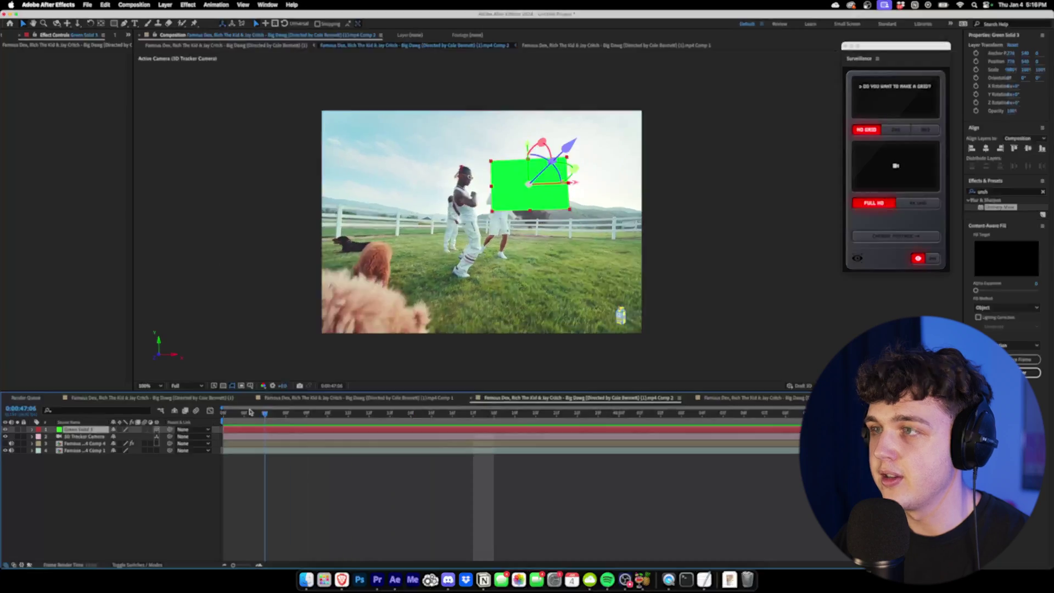